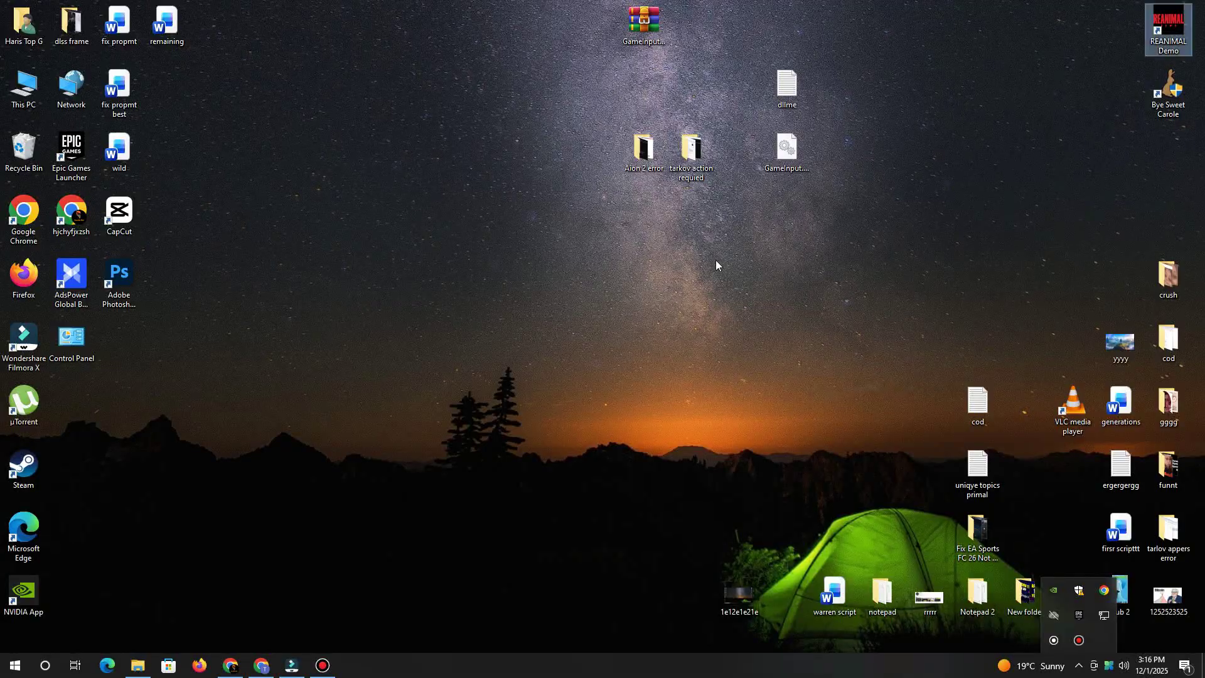
# Extract the GameInput_x86-64 archive onto the desktop, replacing existing files
pyautogui.rightClick(634, 28)
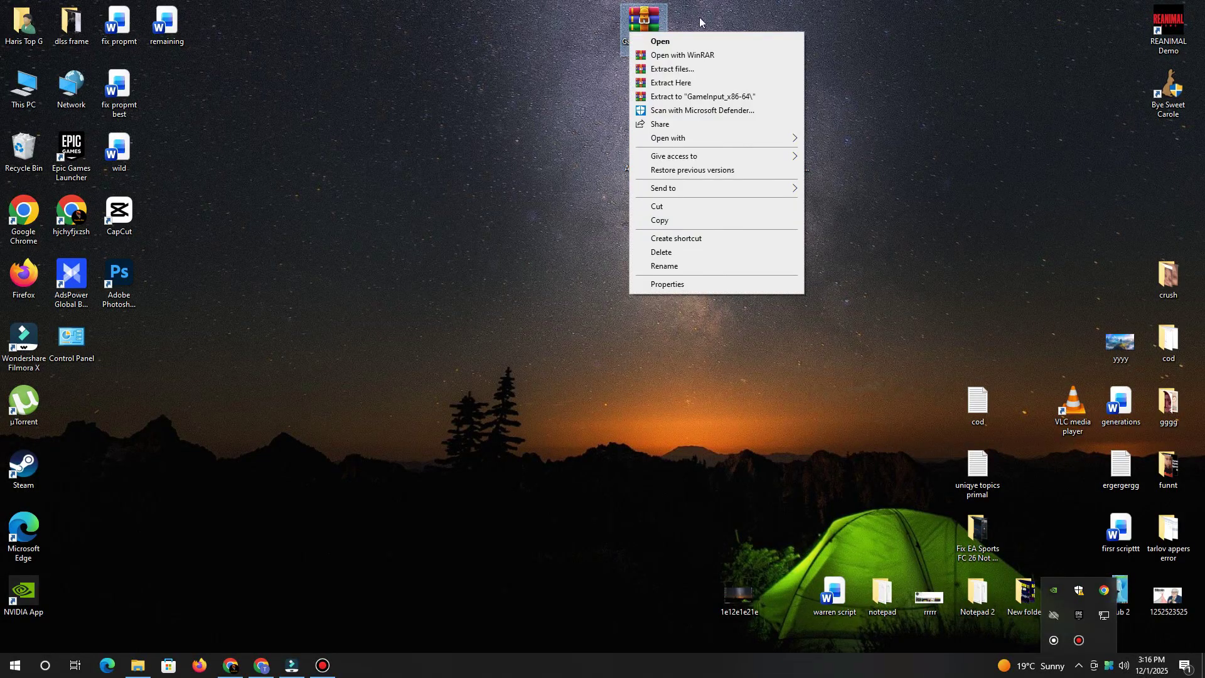
pyautogui.click(689, 84)
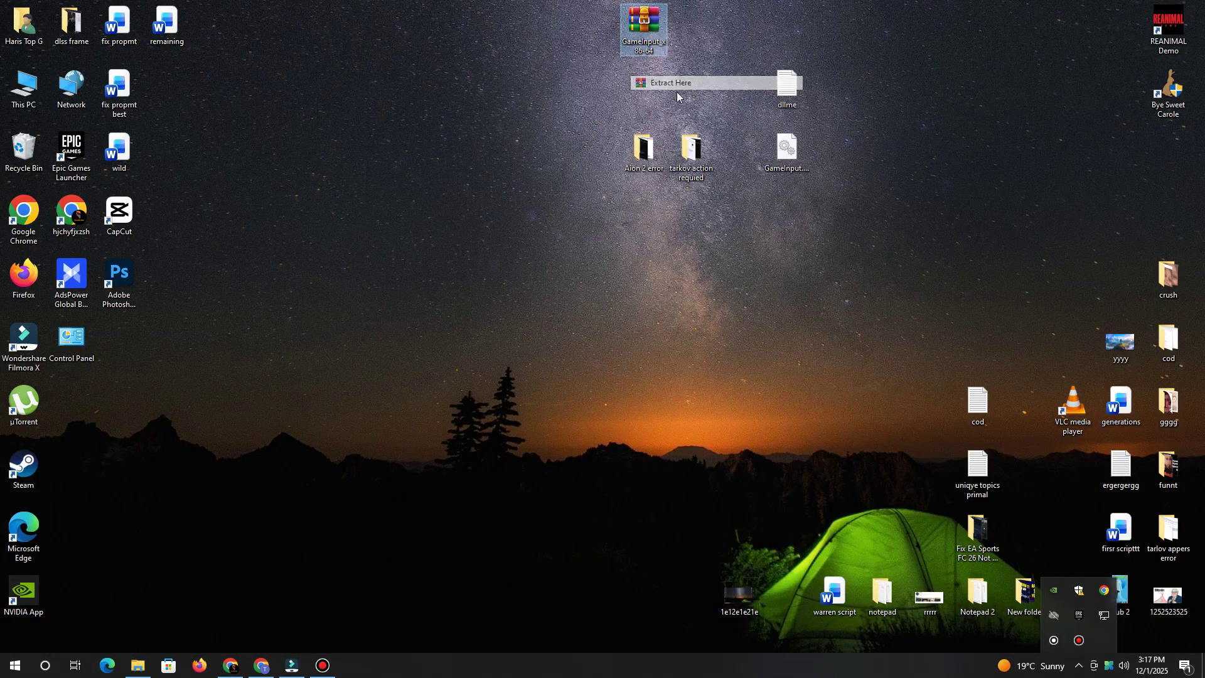
pyautogui.click(596, 408)
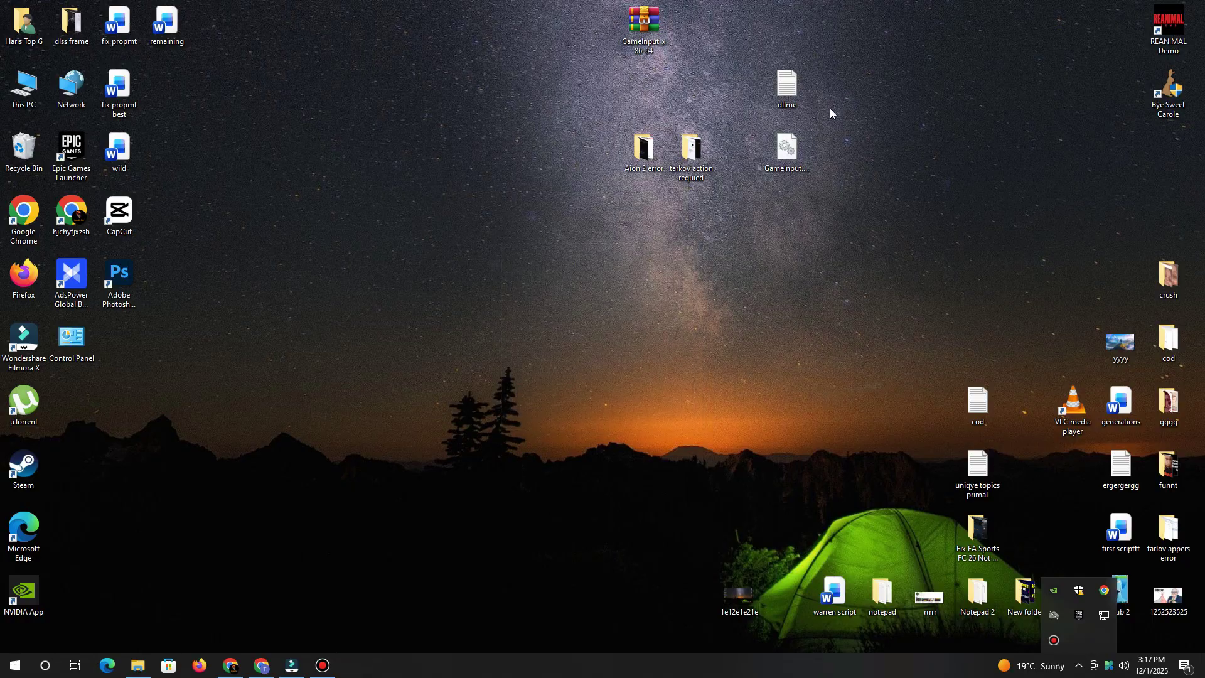
# Copy the extracted dllme and GameInput.dll files
pyautogui.moveTo(808, 140); pyautogui.dragTo(769, 79)
pyautogui.rightClick(786, 166)
pyautogui.click(828, 318)
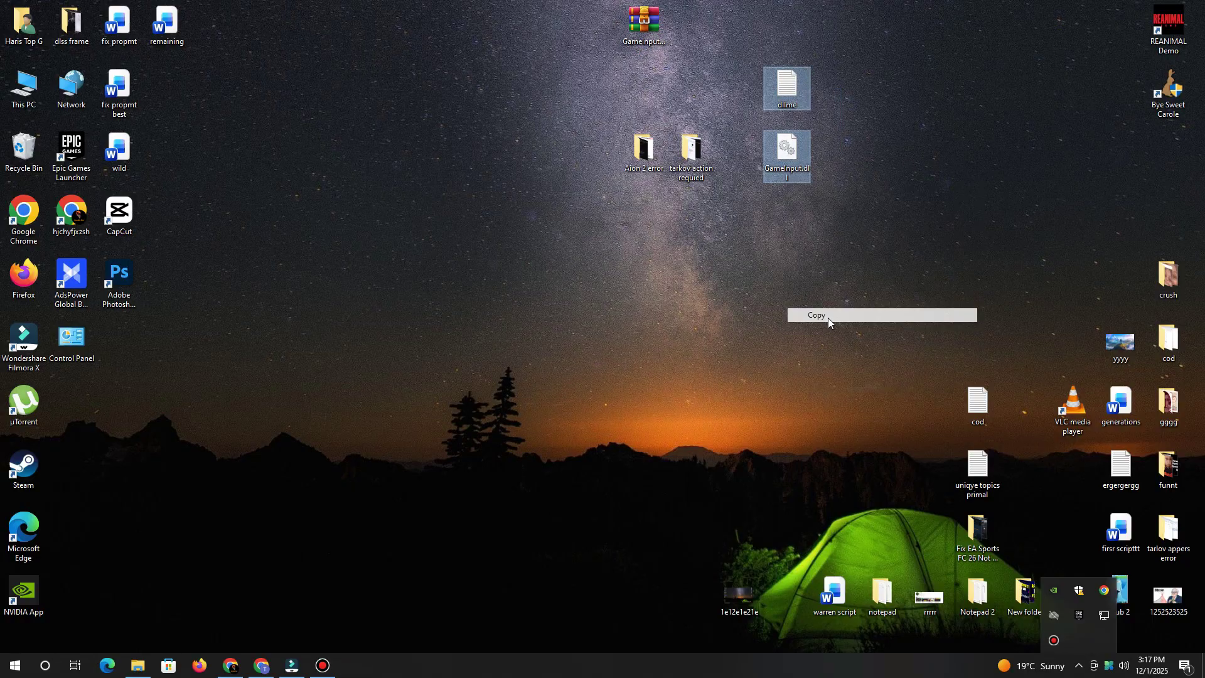
# Go to This PC > Local Disk (C:) > Windows > System32 and bring up its paste menu
pyautogui.doubleClick(23, 88)
pyautogui.doubleClick(217, 181)
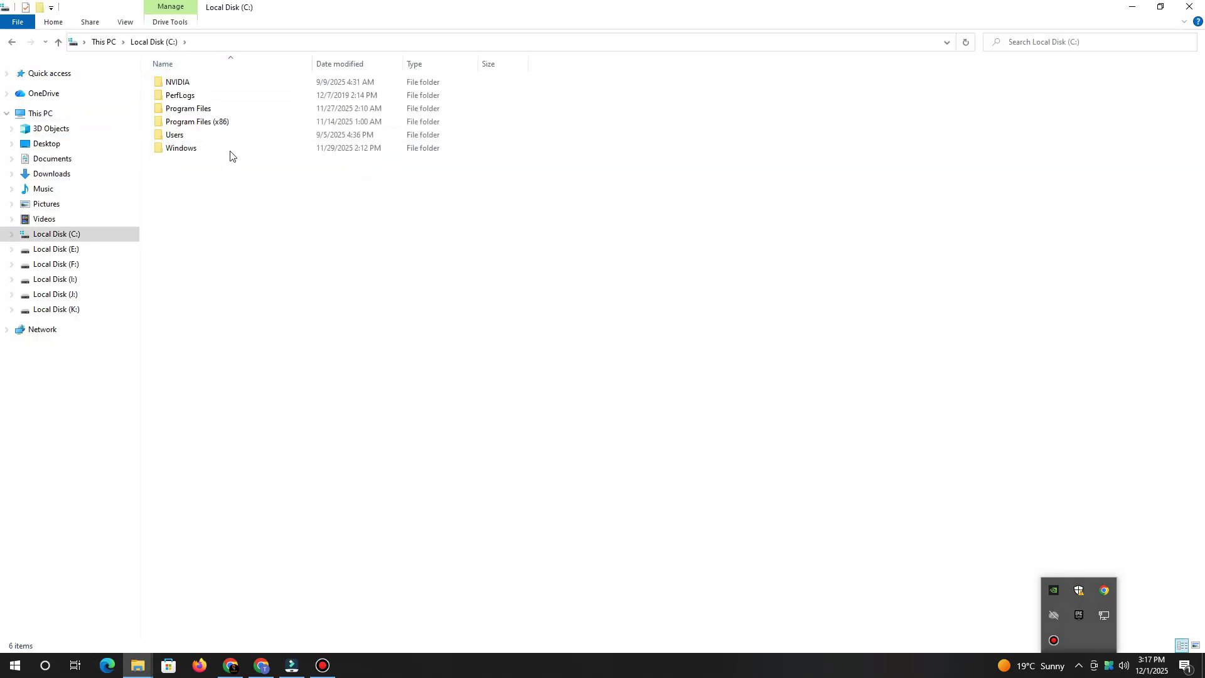
pyautogui.click(187, 154)
pyautogui.doubleClick(187, 154)
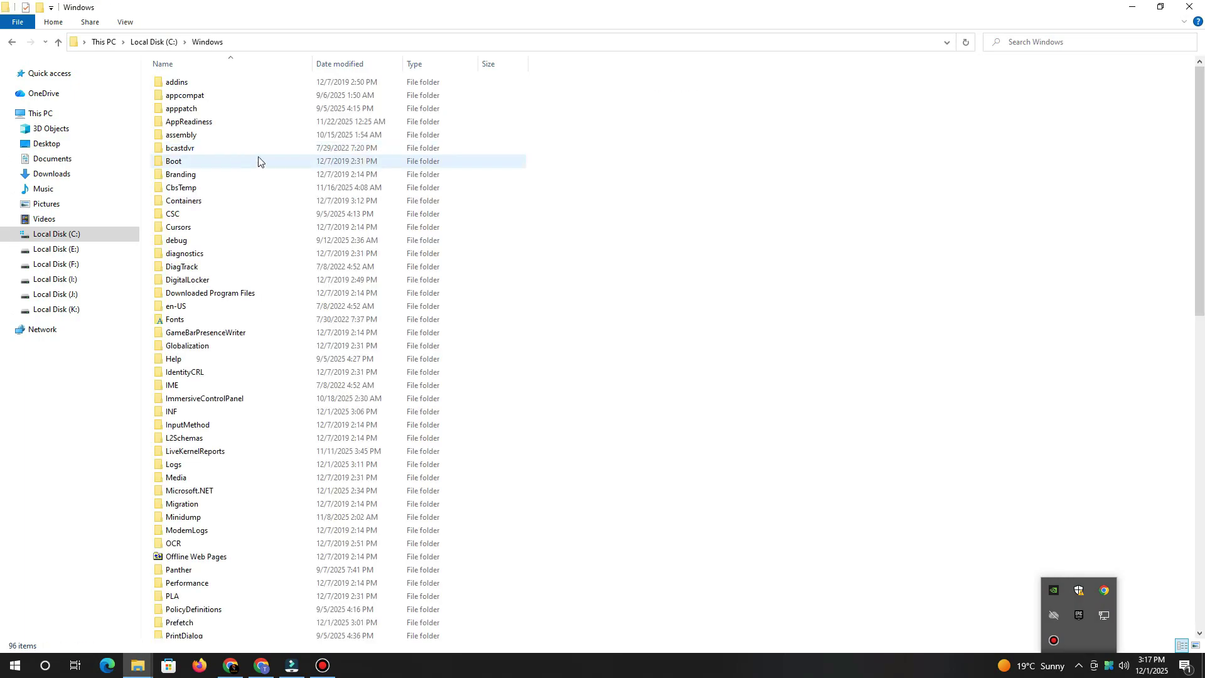
pyautogui.press('s')
pyautogui.press('s')
pyautogui.press('s')
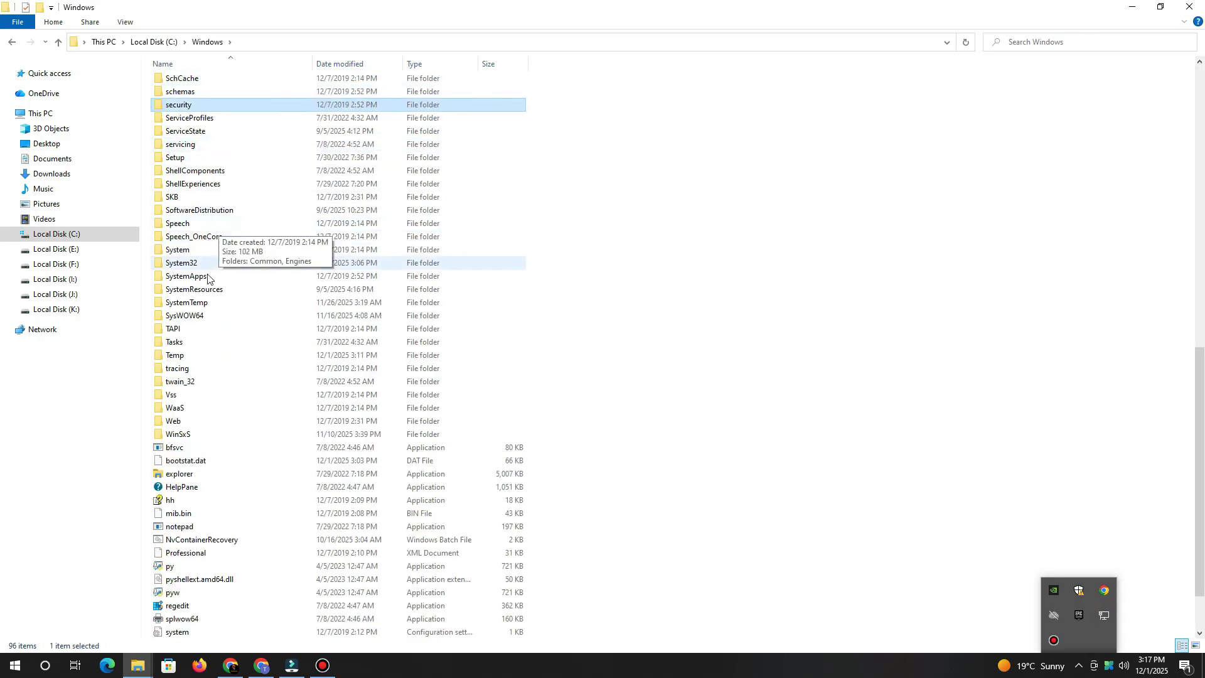
pyautogui.doubleClick(202, 264)
pyautogui.rightClick(582, 199)
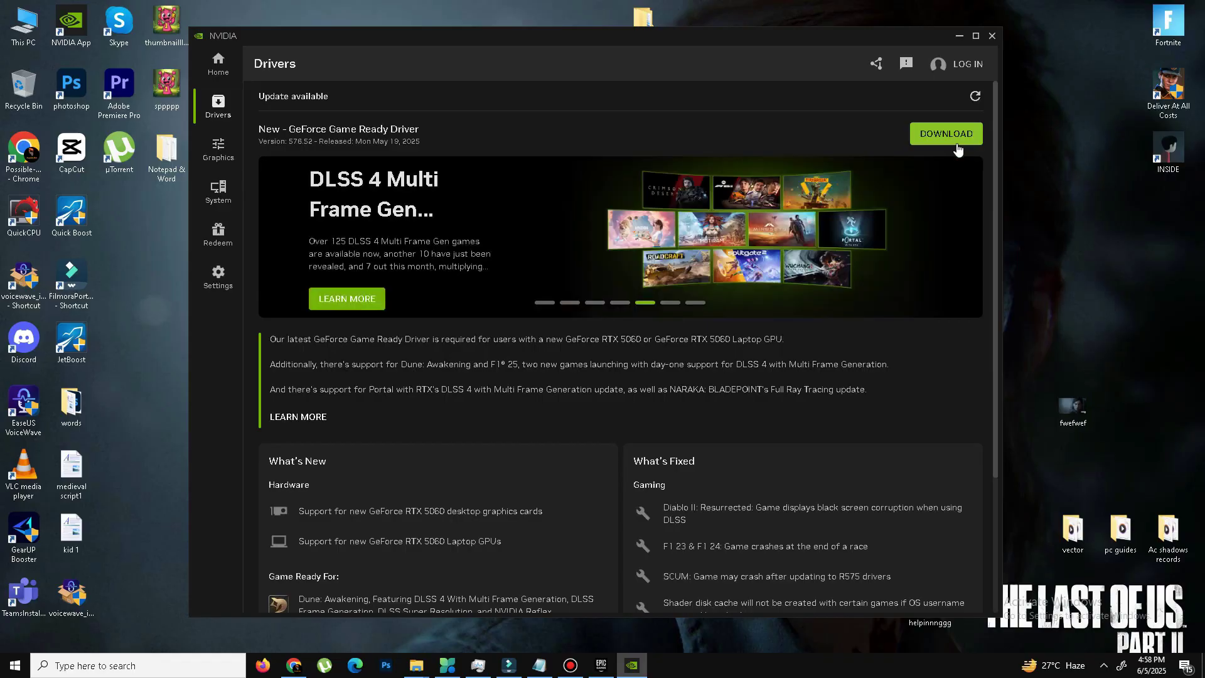
# Select Fortnite under Graphics program settings and scroll through its in-game and driver settings
pyautogui.click(221, 151)
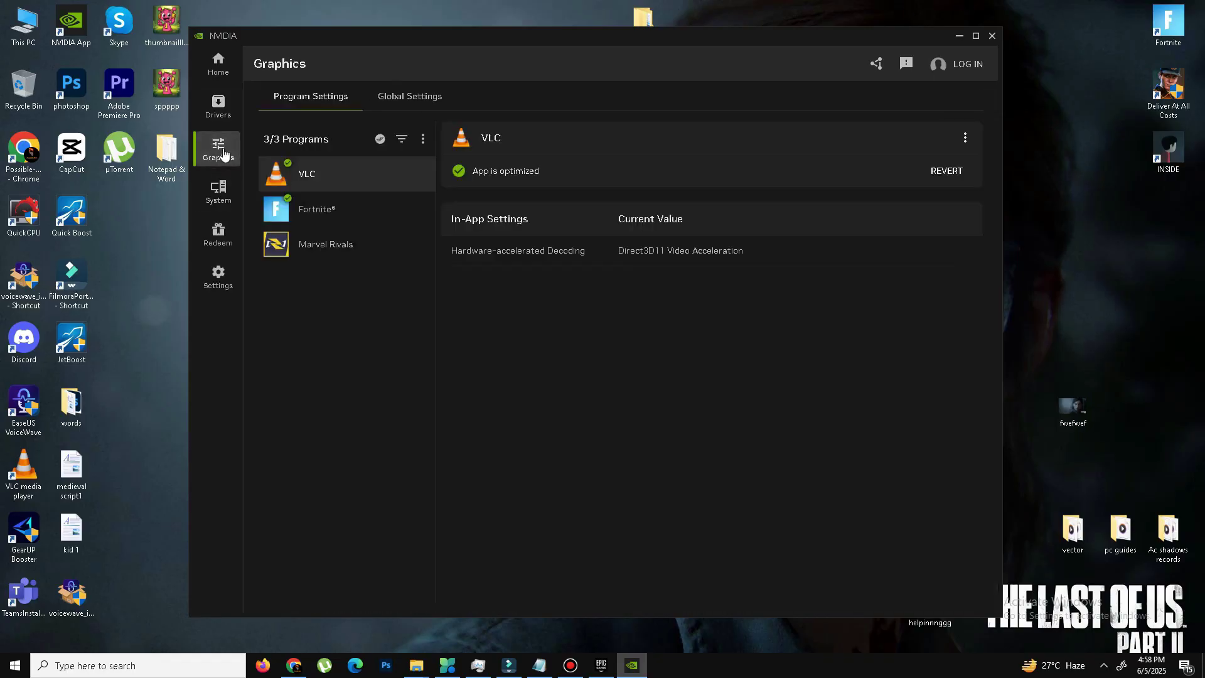
pyautogui.click(371, 214)
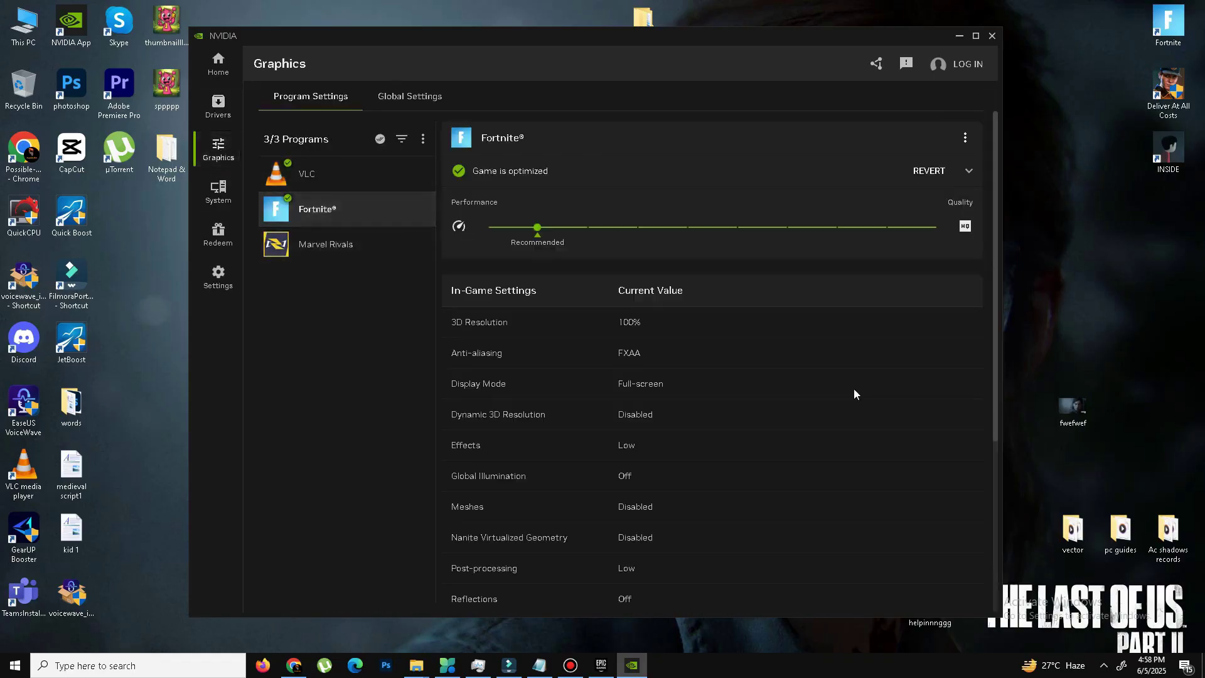
pyautogui.scroll(-6, 818, 403)
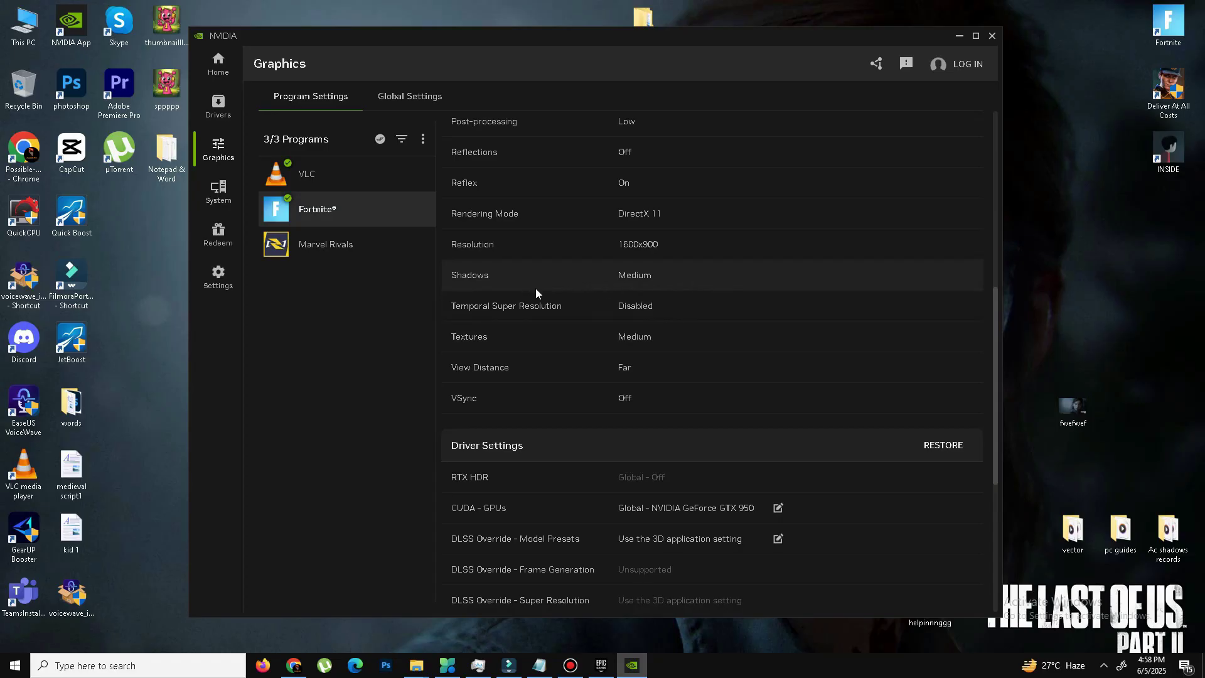
pyautogui.scroll(1, 588, 305)
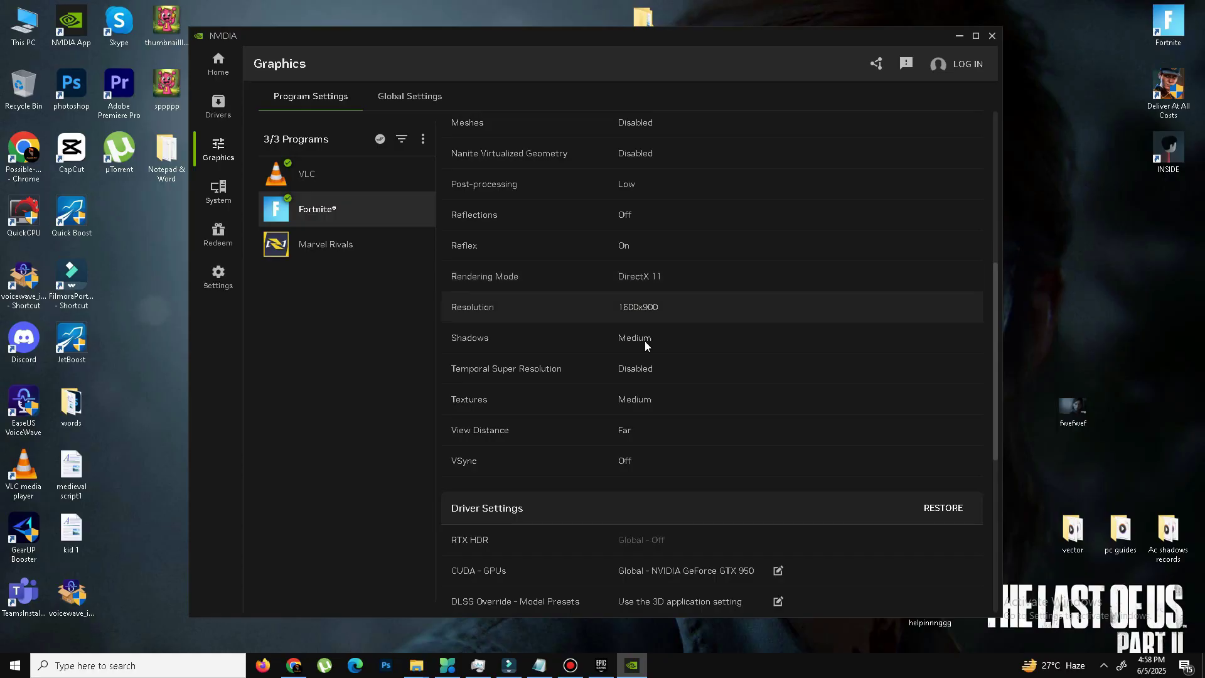
pyautogui.scroll(-4, 648, 364)
pyautogui.scroll(4, 646, 367)
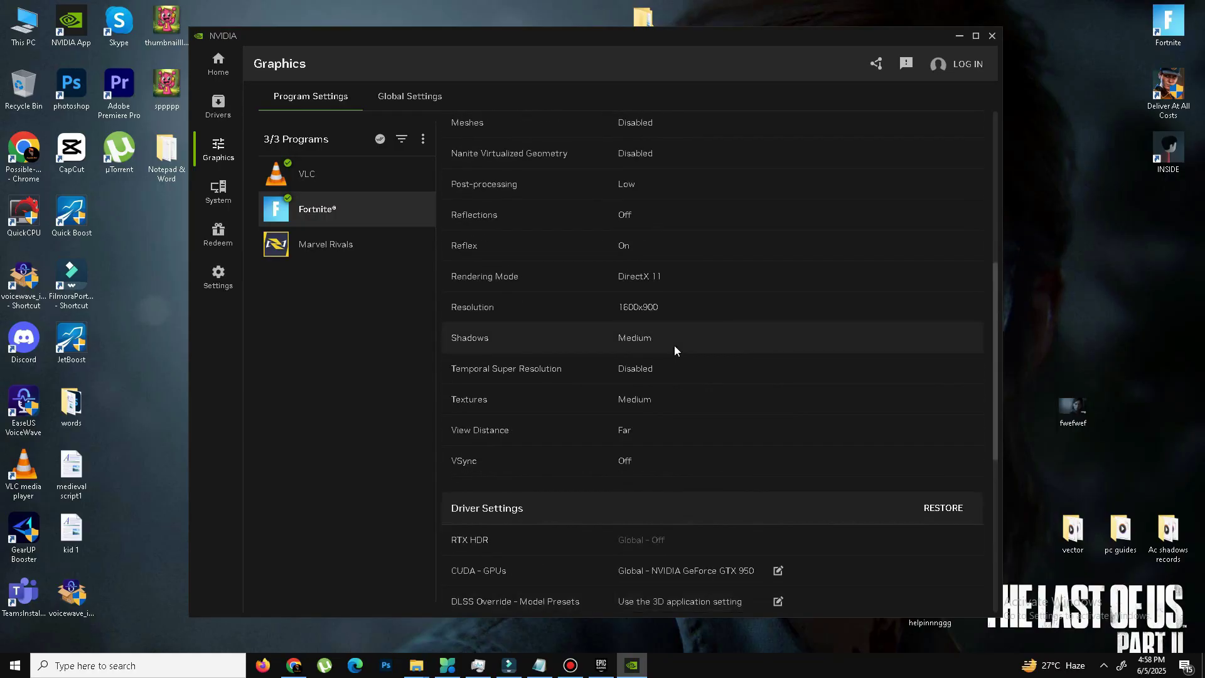
pyautogui.scroll(-5, 675, 346)
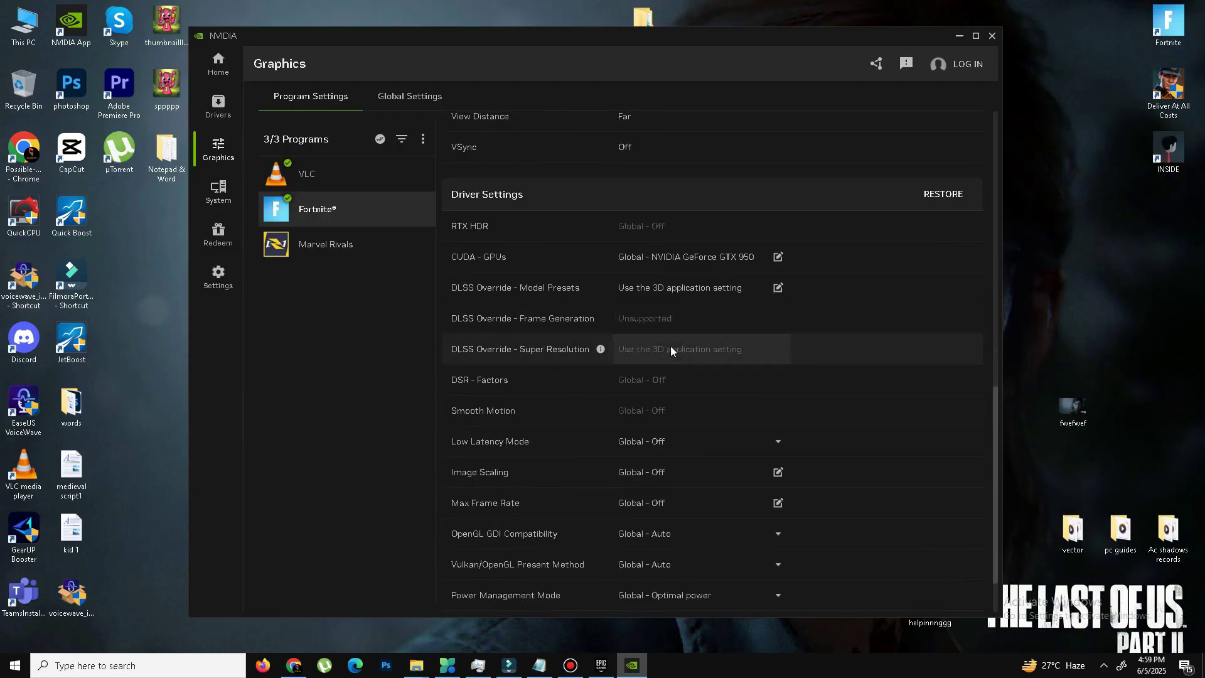
pyautogui.scroll(-1, 683, 331)
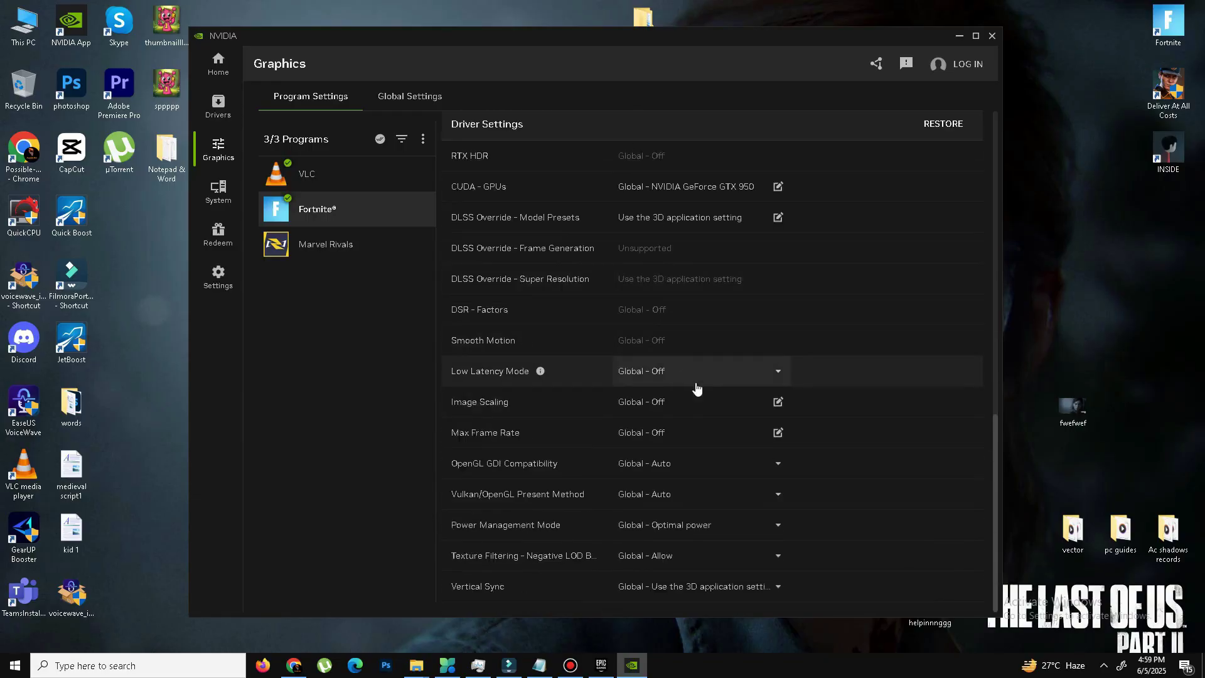
pyautogui.scroll(6, 696, 385)
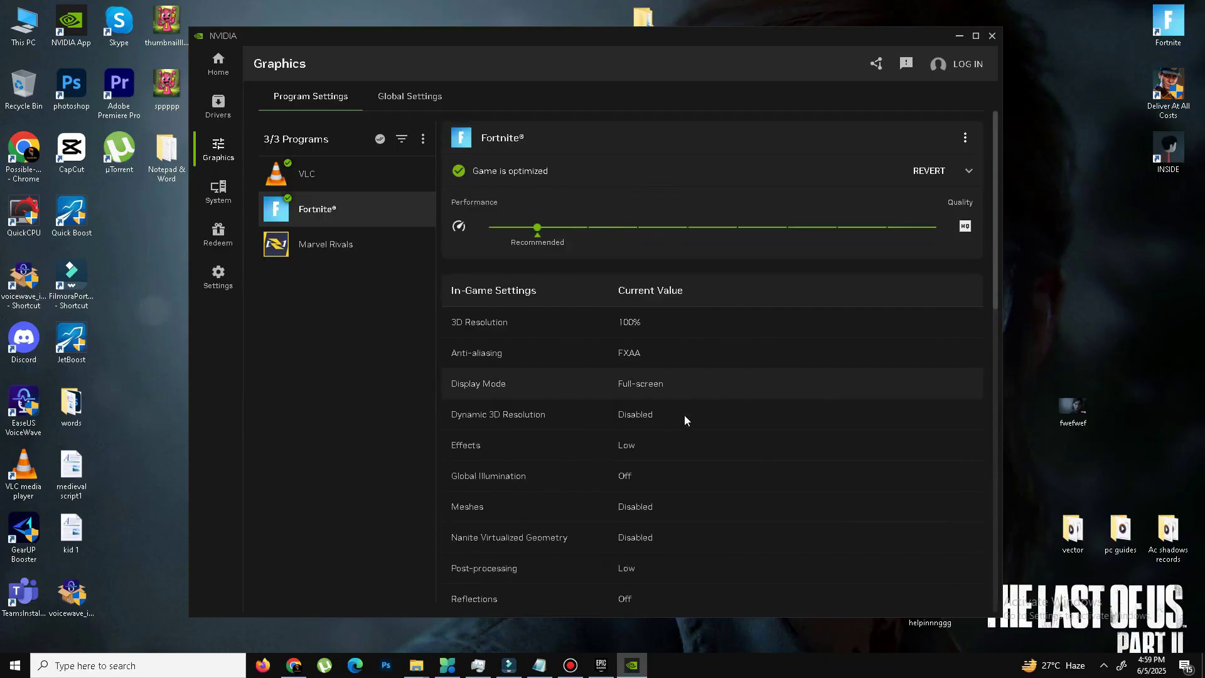
pyautogui.scroll(-5, 681, 408)
pyautogui.scroll(5, 687, 387)
pyautogui.scroll(-6, 681, 376)
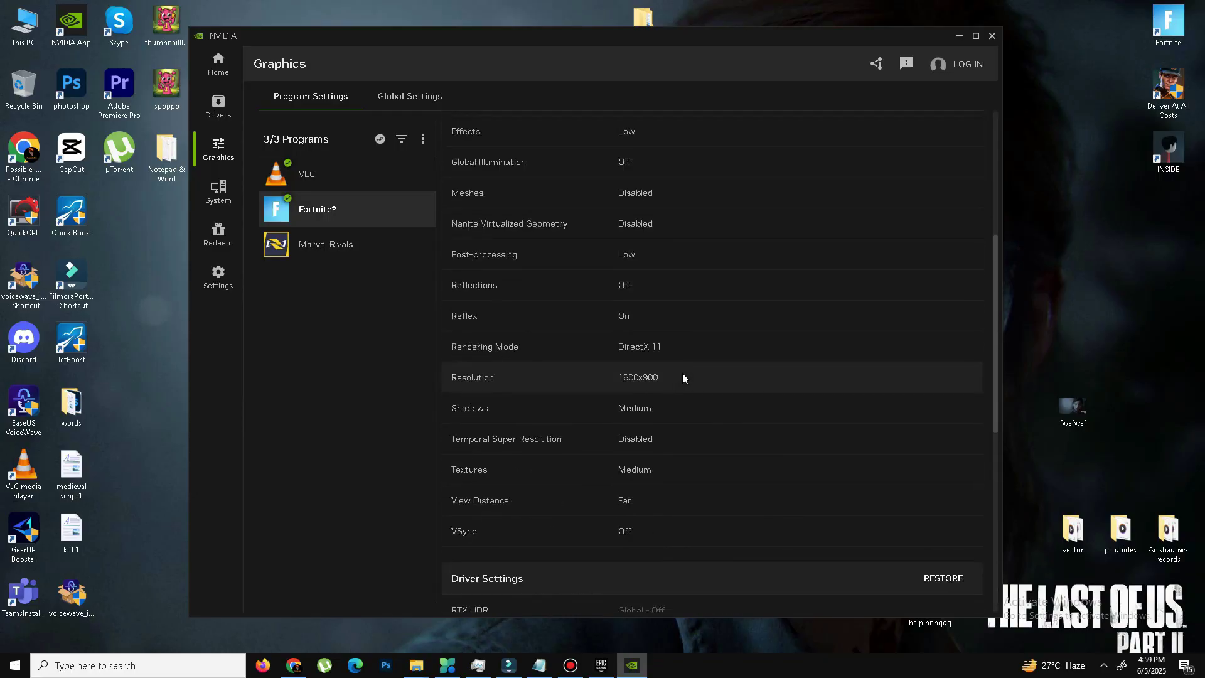
# Minimize NVIDIA App and open Fortnite's menu in the Epic Games Launcher library
pyautogui.click(959, 36)
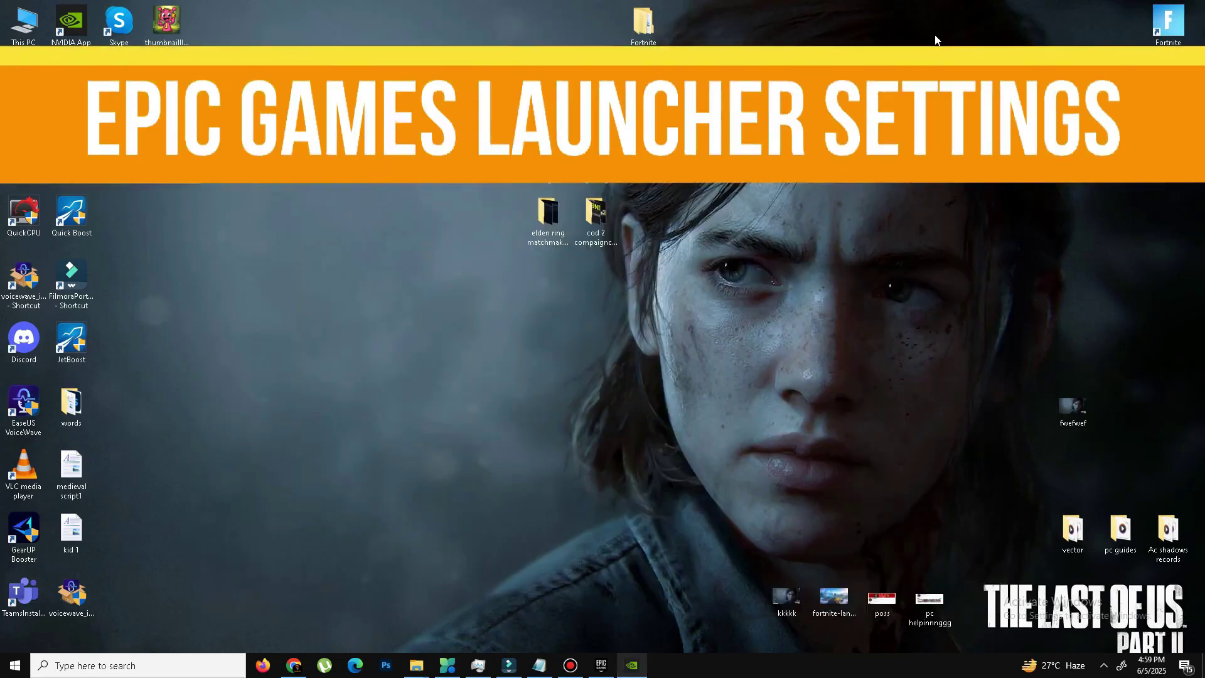
pyautogui.click(600, 664)
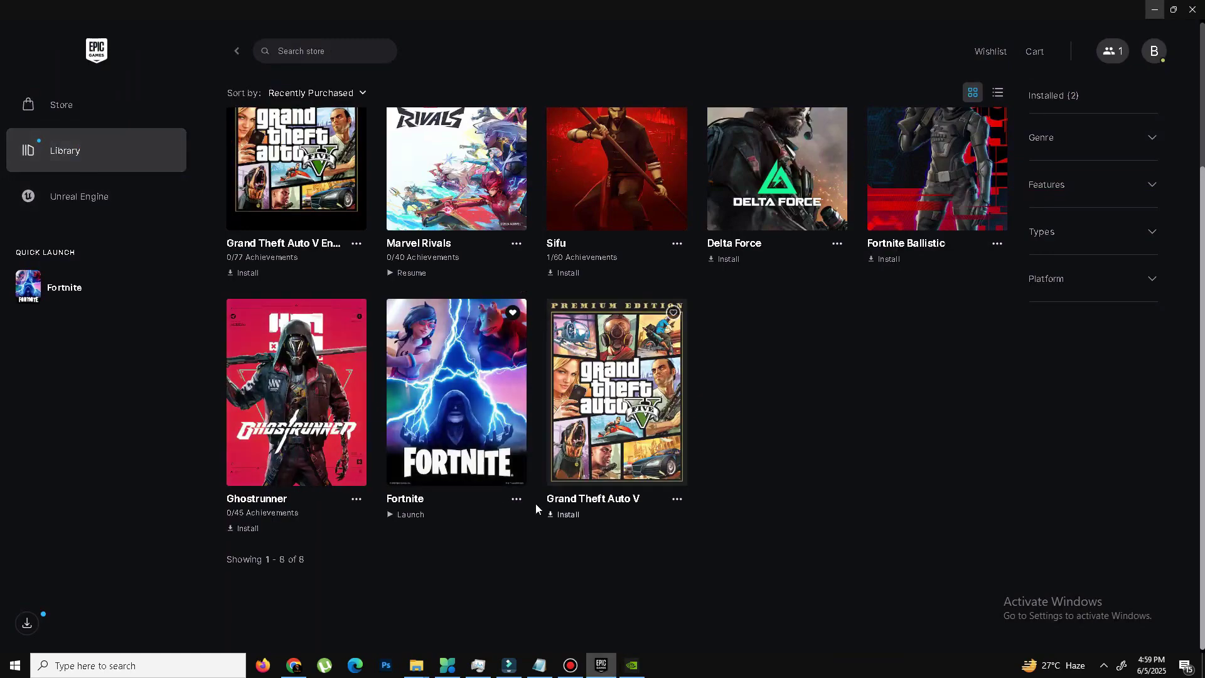
pyautogui.click(516, 501)
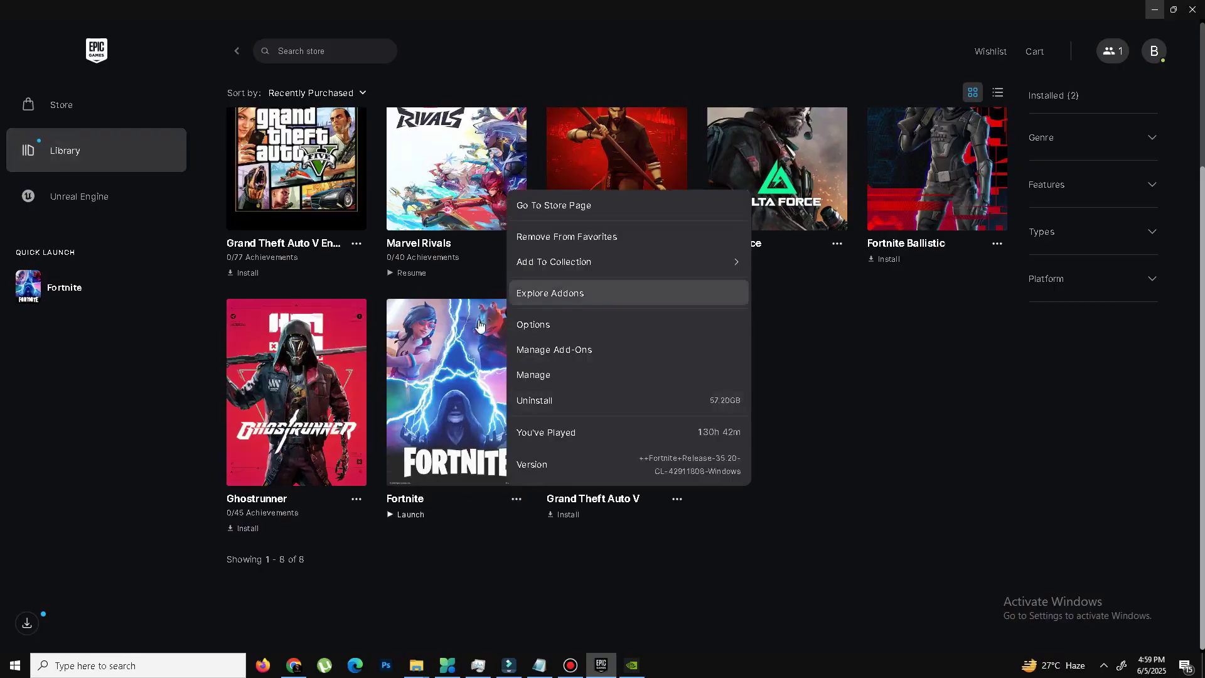
# In Fortnite's installation Options, leave Save the World, High Resolution Textures and Pre-download Streamed Assets unchecked
pyautogui.click(547, 333)
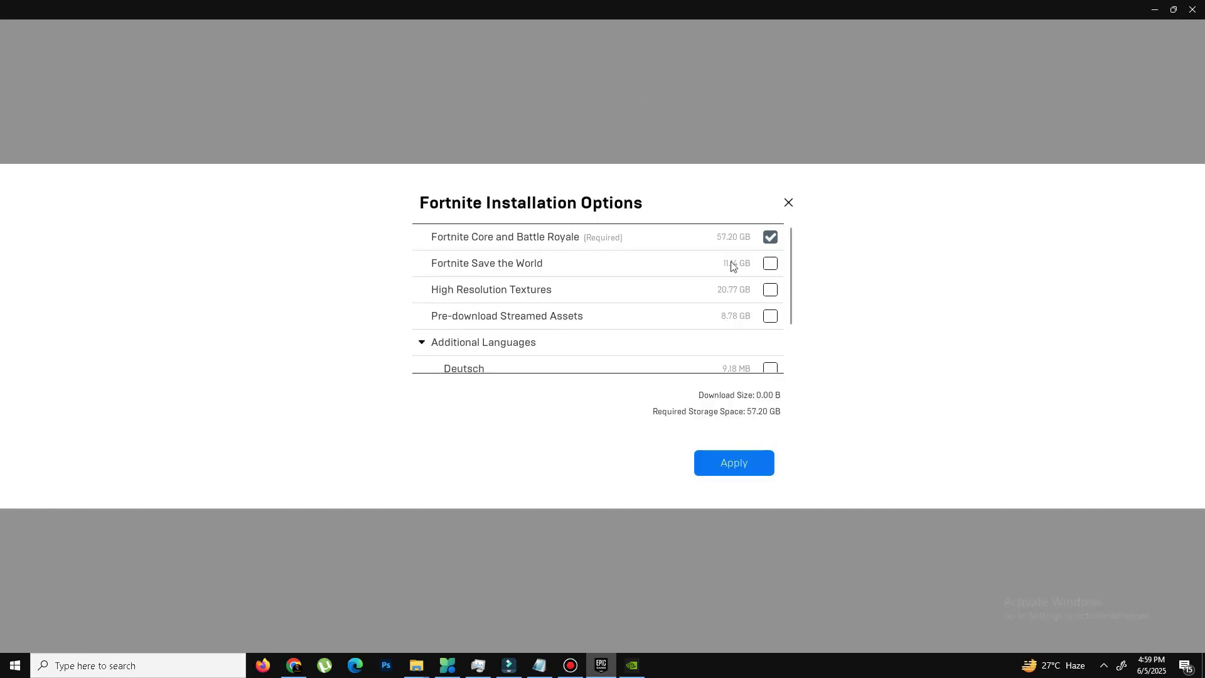
pyautogui.doubleClick(771, 273)
pyautogui.click(772, 297)
pyautogui.click(772, 298)
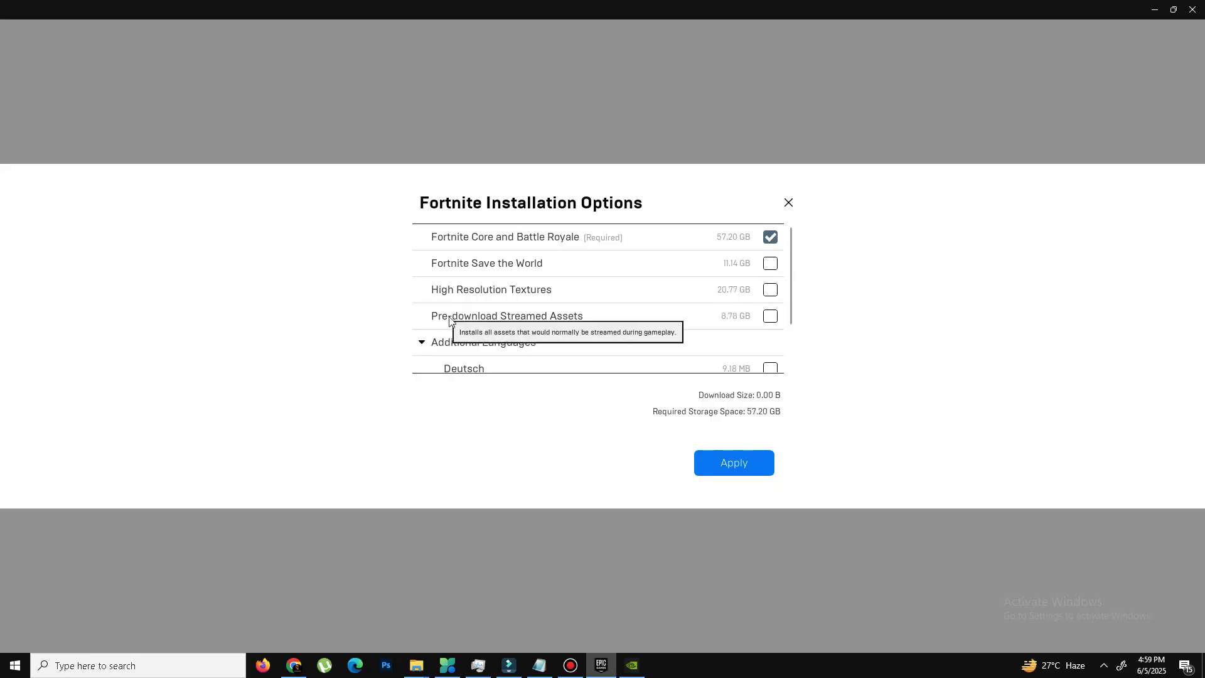
pyautogui.click(773, 321)
pyautogui.click(773, 322)
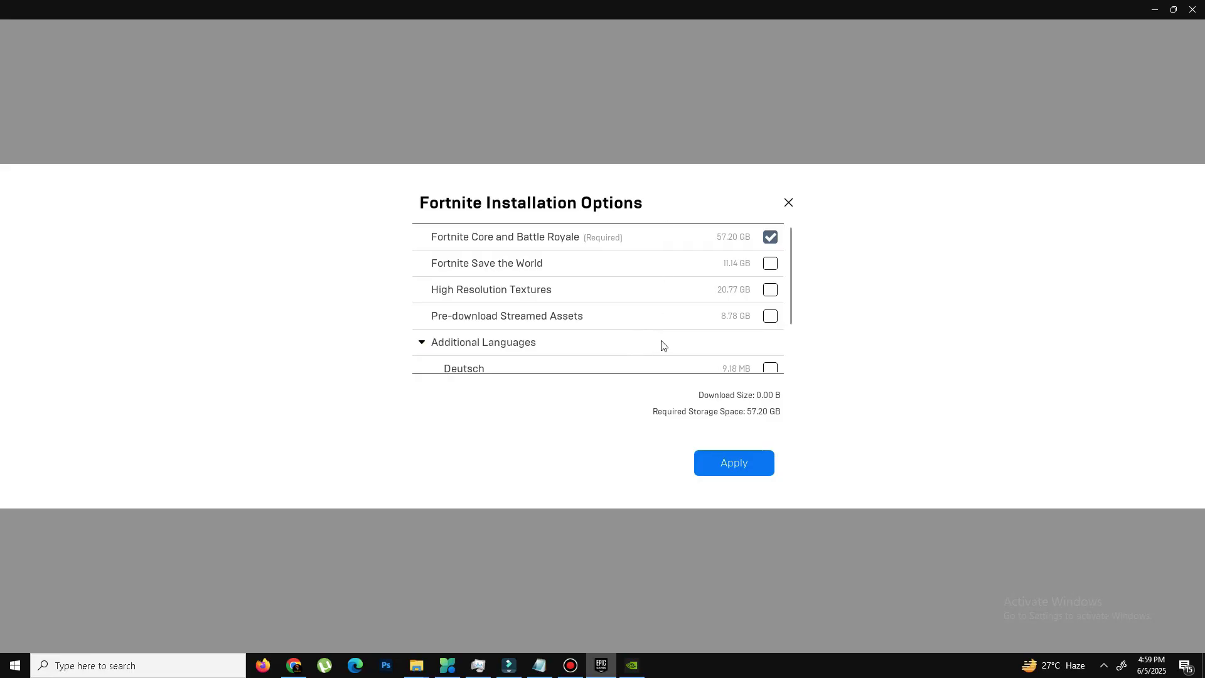
# Apply the installation options, then check Fortnite's Manage settings showing -d3d11 launch options and close them
pyautogui.click(734, 474)
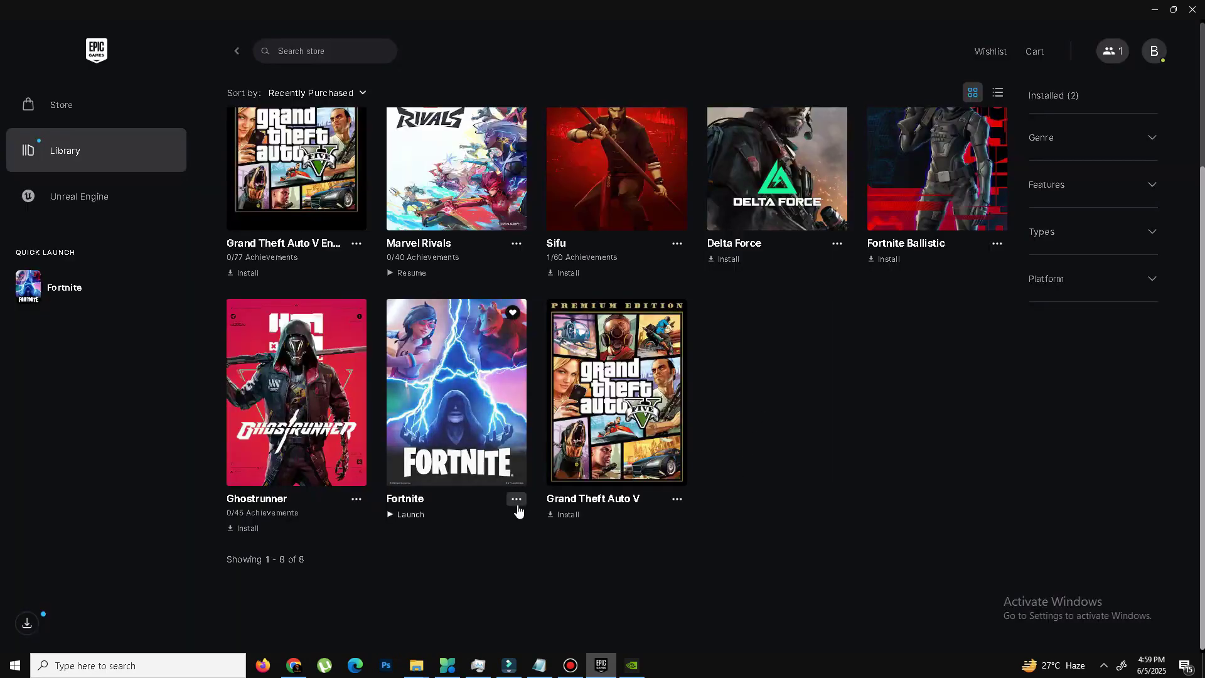
pyautogui.click(517, 507)
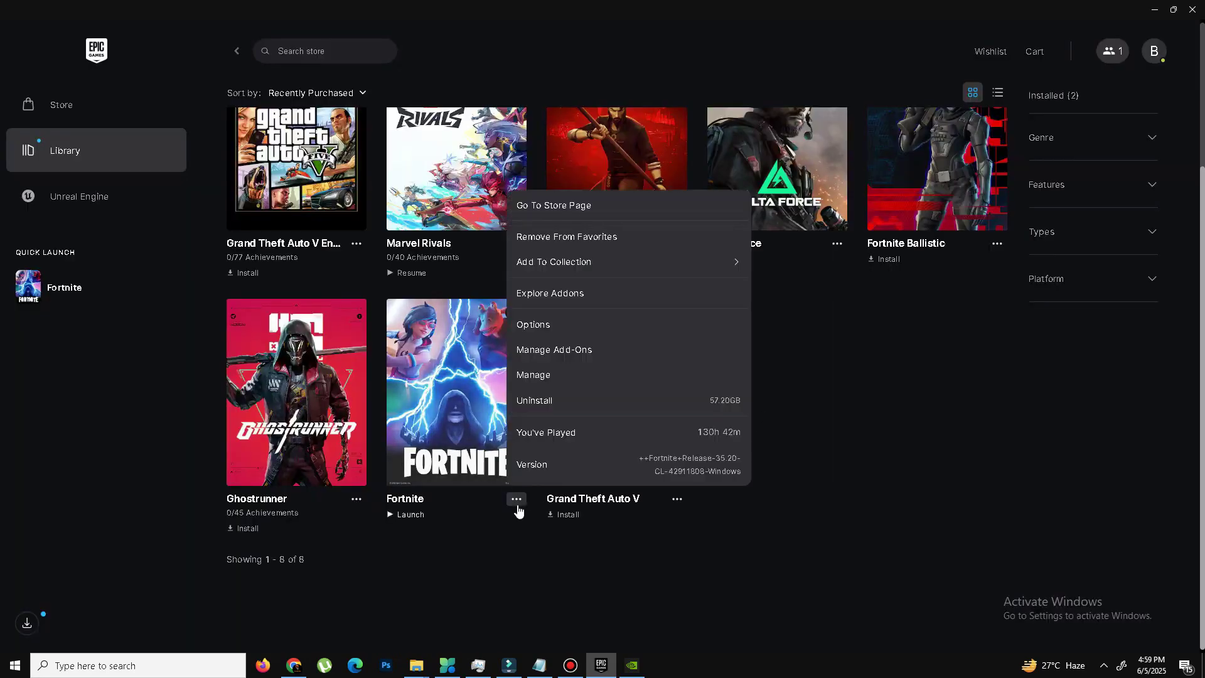
pyautogui.click(560, 375)
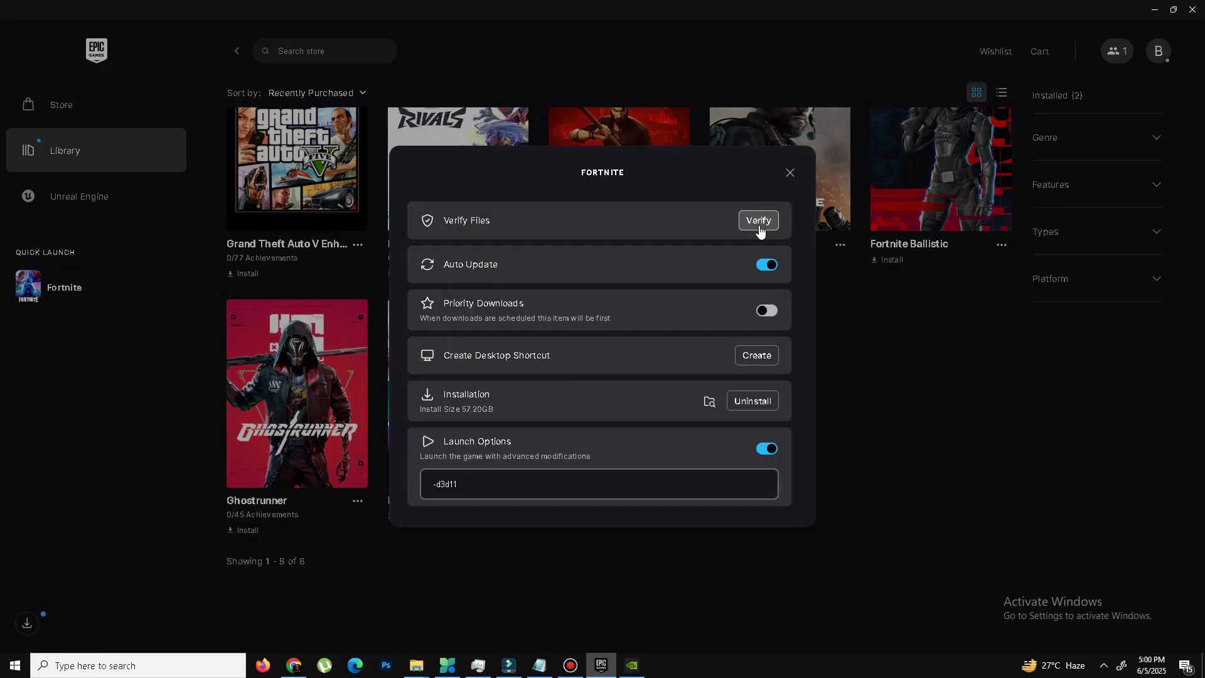
pyautogui.click(790, 173)
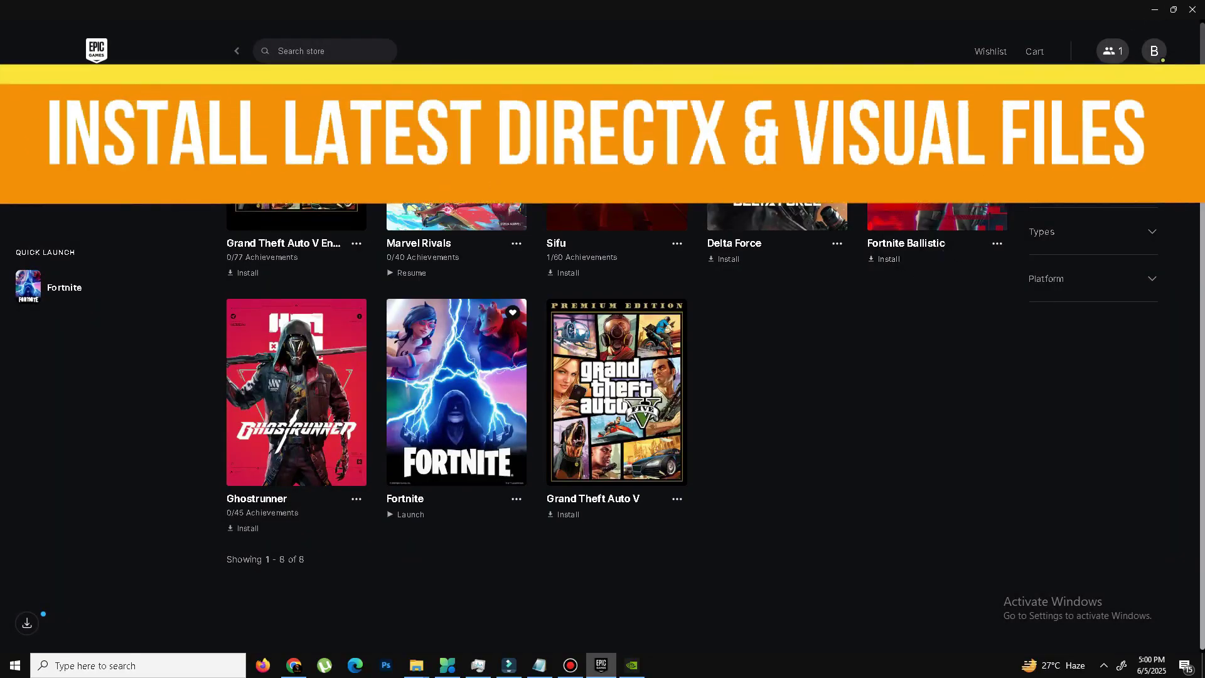
# Minimize the launcher and open the DX folder inside the desktop Fortnite folder
pyautogui.click(1155, 15)
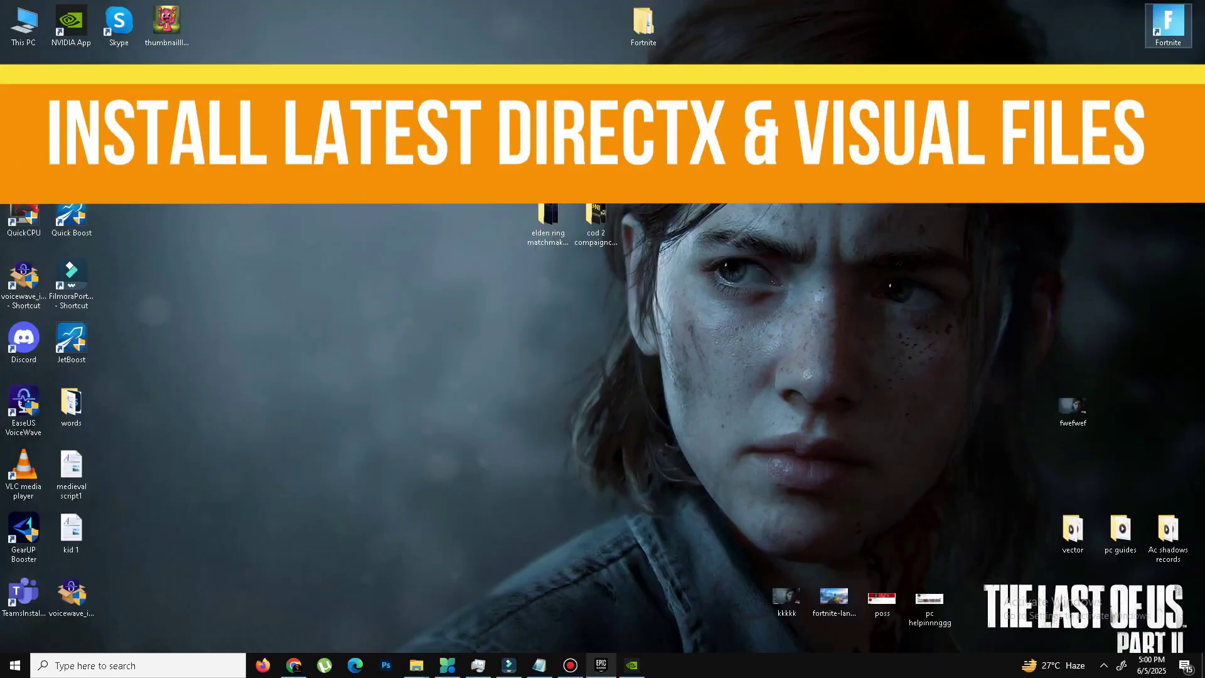
pyautogui.doubleClick(645, 28)
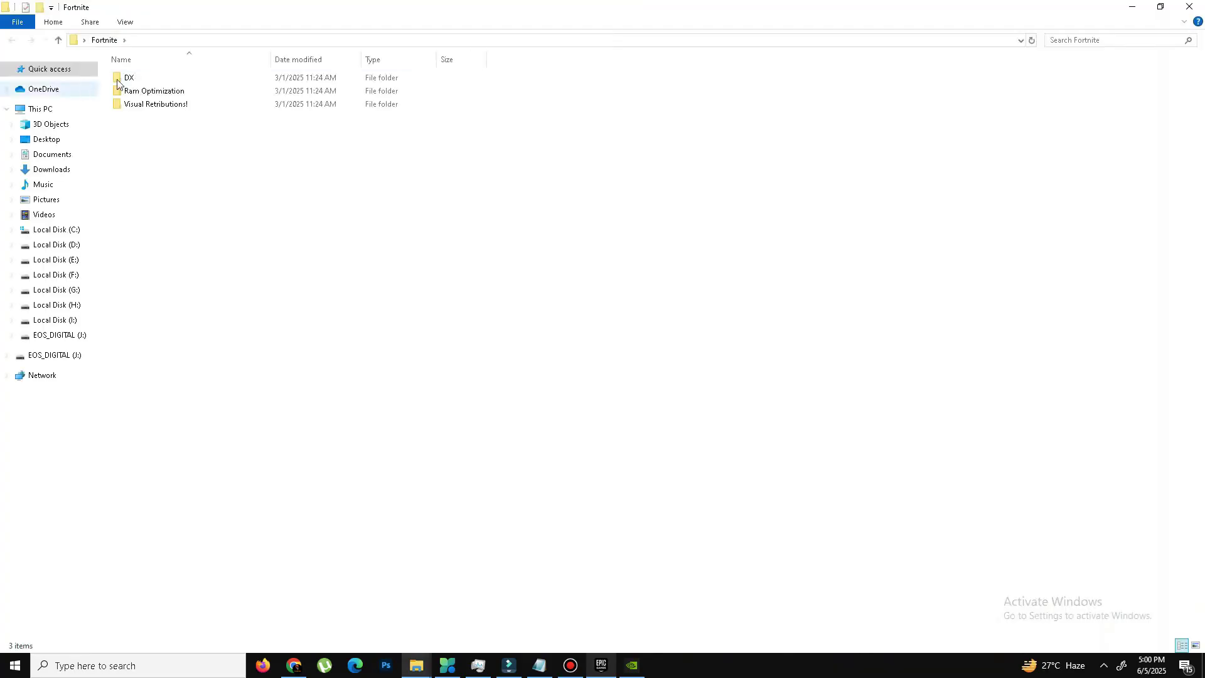
pyautogui.doubleClick(148, 80)
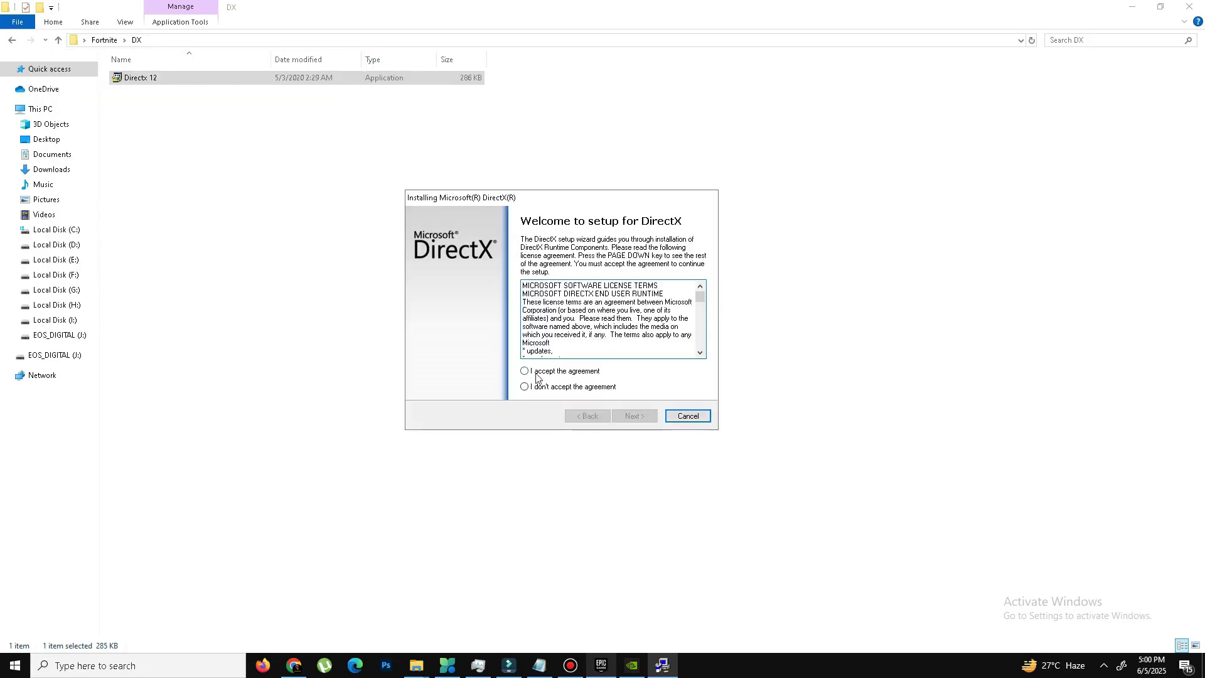
# Install DirectX 12, accepting the agreement and skipping the Bing Bar, through to Finish
pyautogui.click(537, 375)
pyautogui.click(637, 415)
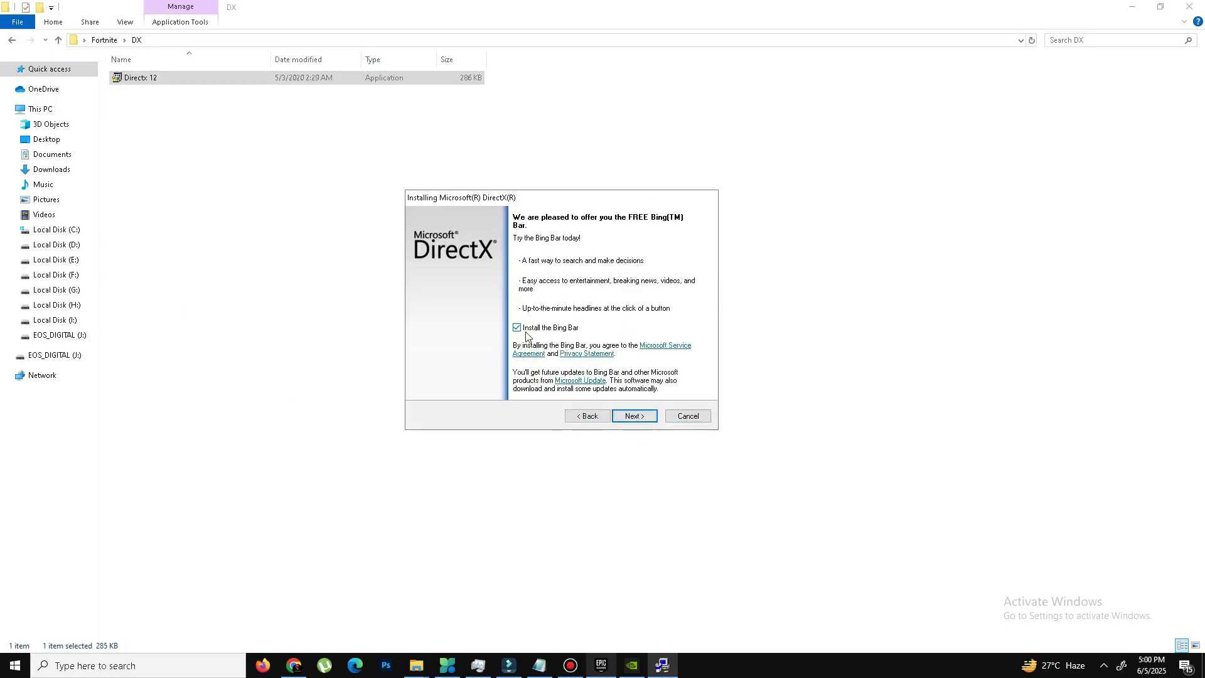
pyautogui.click(555, 333)
pyautogui.click(634, 416)
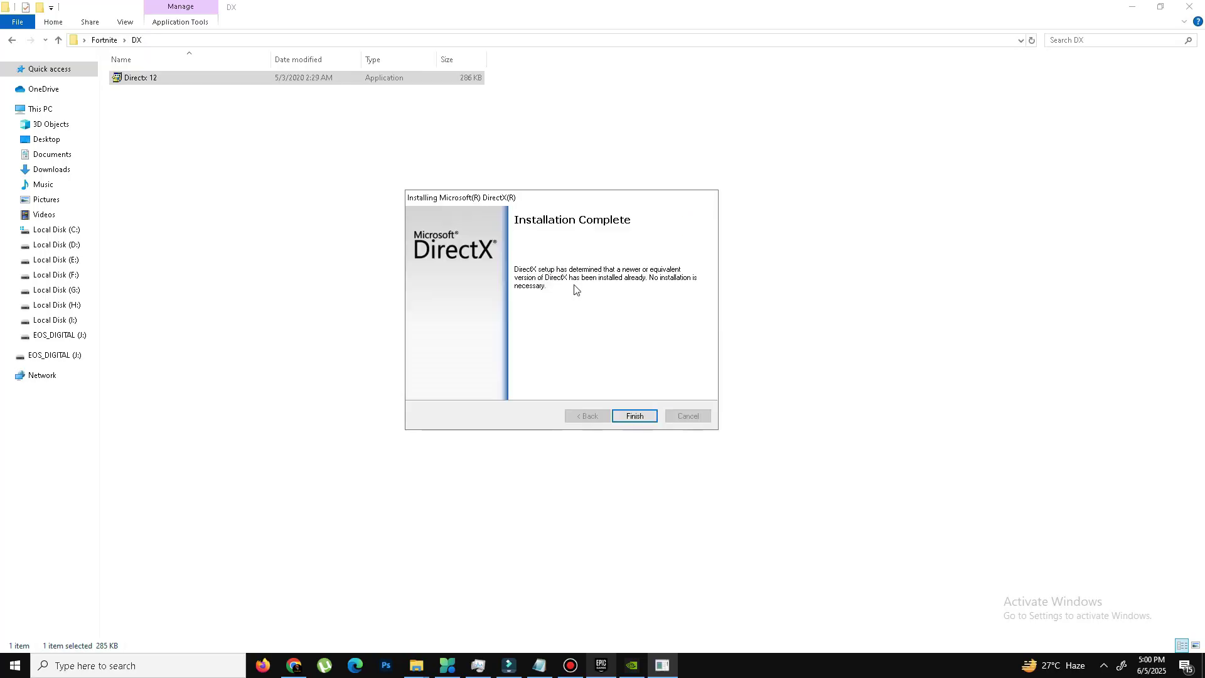
pyautogui.click(635, 416)
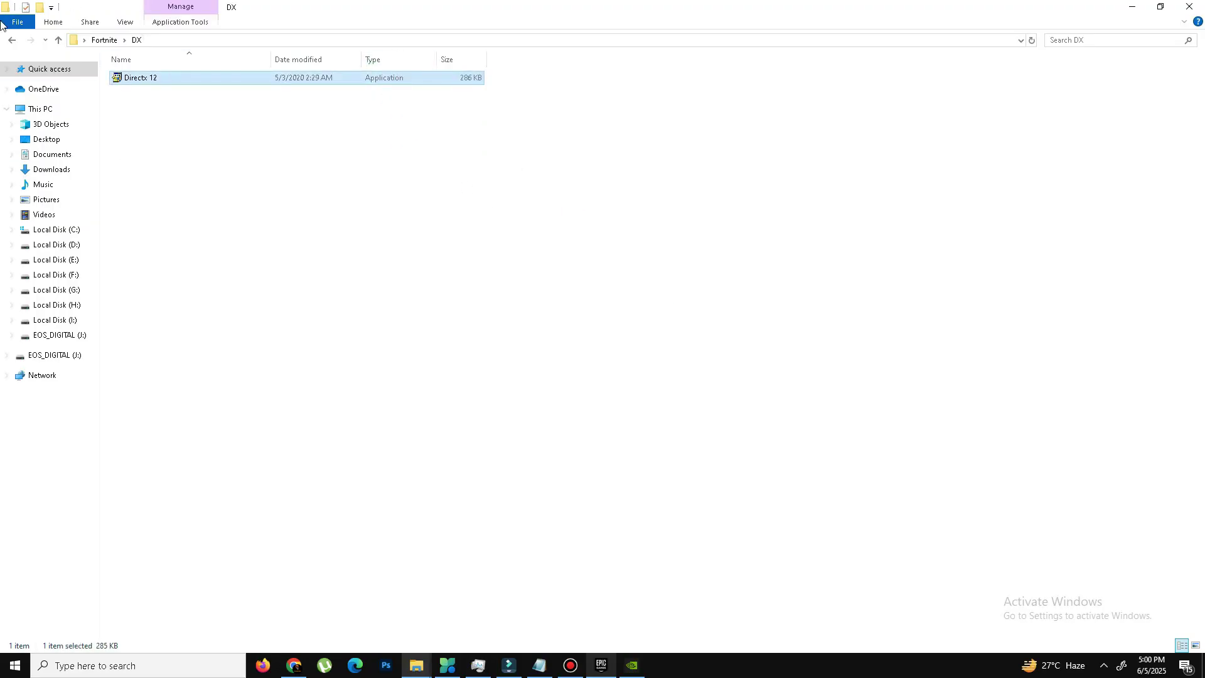
# Open Fortnite > Visual Retributions! and run install_all to install the Visual C++ 2005–2013 runtimes
pyautogui.click(11, 43)
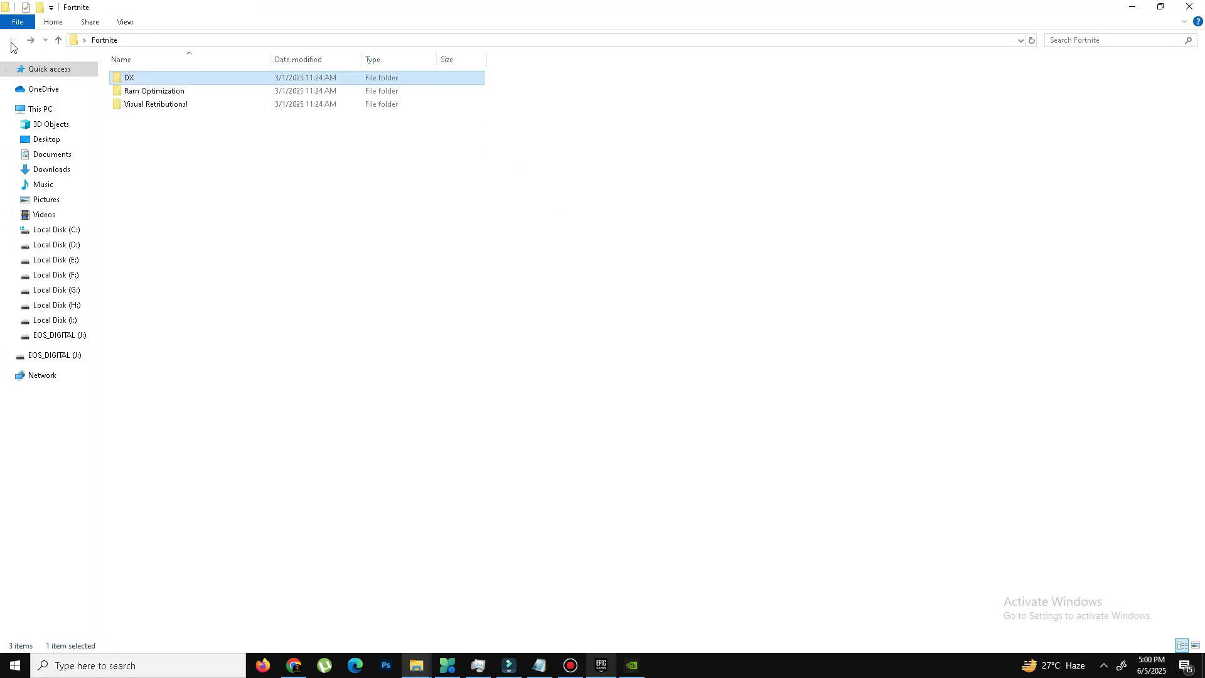
pyautogui.doubleClick(180, 107)
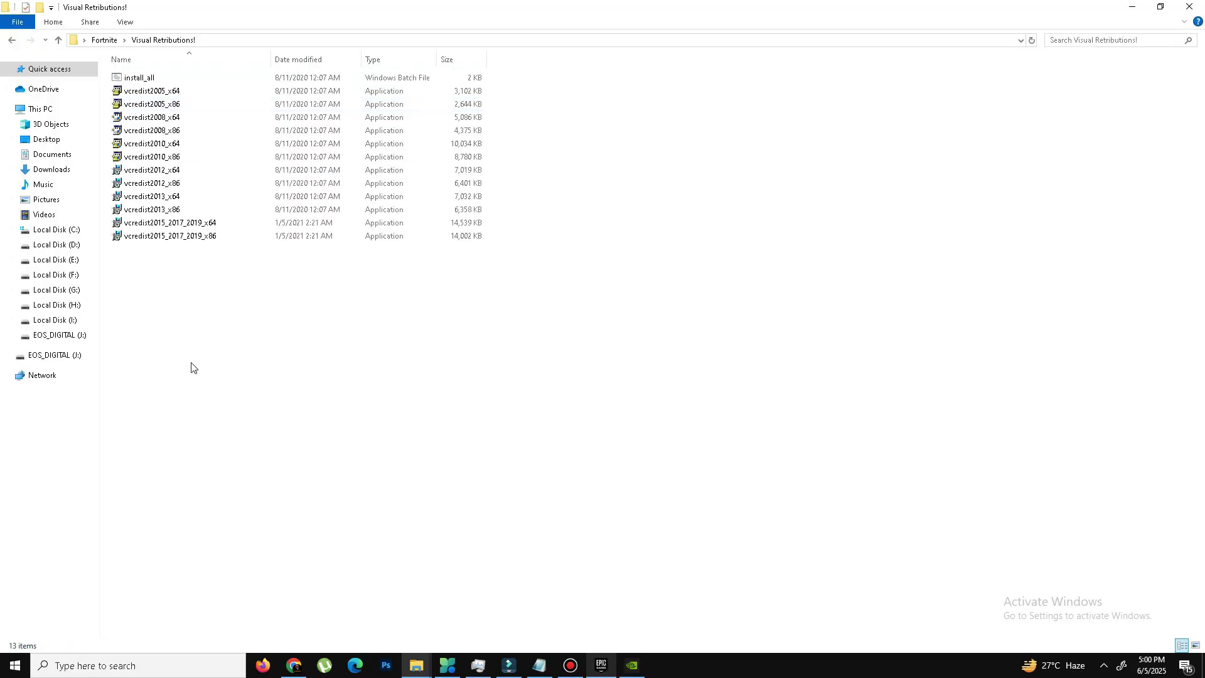
pyautogui.moveTo(191, 362); pyautogui.dragTo(154, 85)
pyautogui.doubleClick(151, 78)
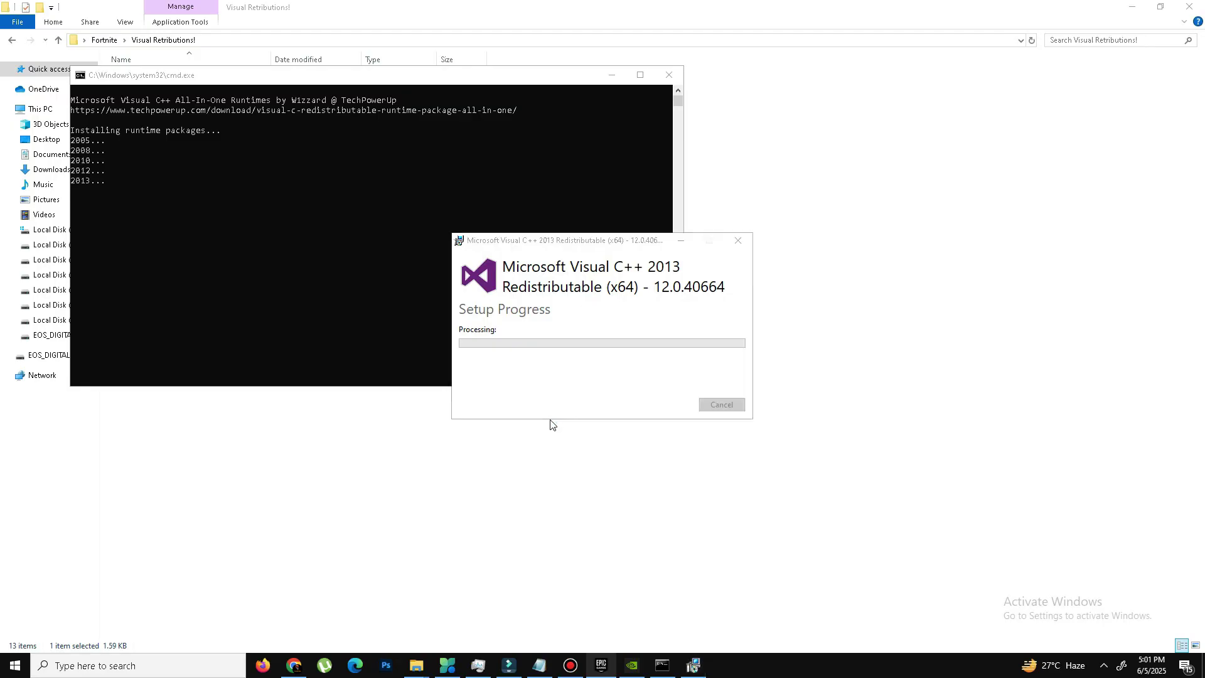
pyautogui.moveTo(580, 356); pyautogui.dragTo(229, 63)
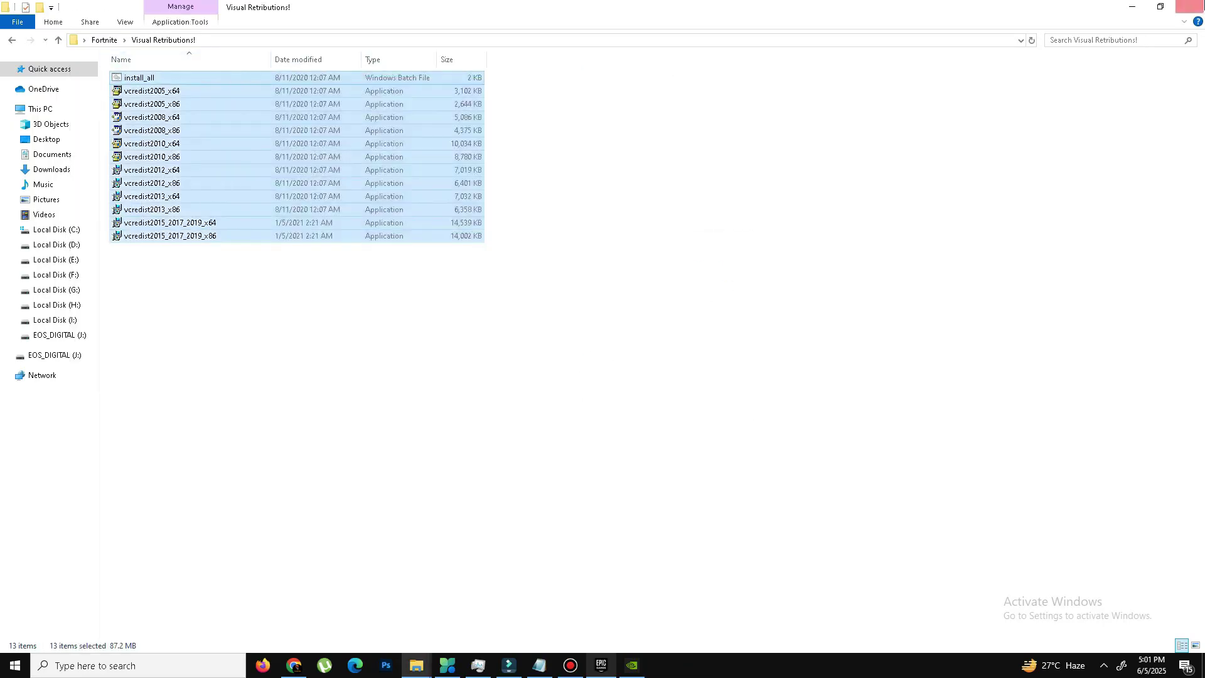
# Close File Explorer and open Task Manager from the taskbar, centring its window
pyautogui.click(1189, 6)
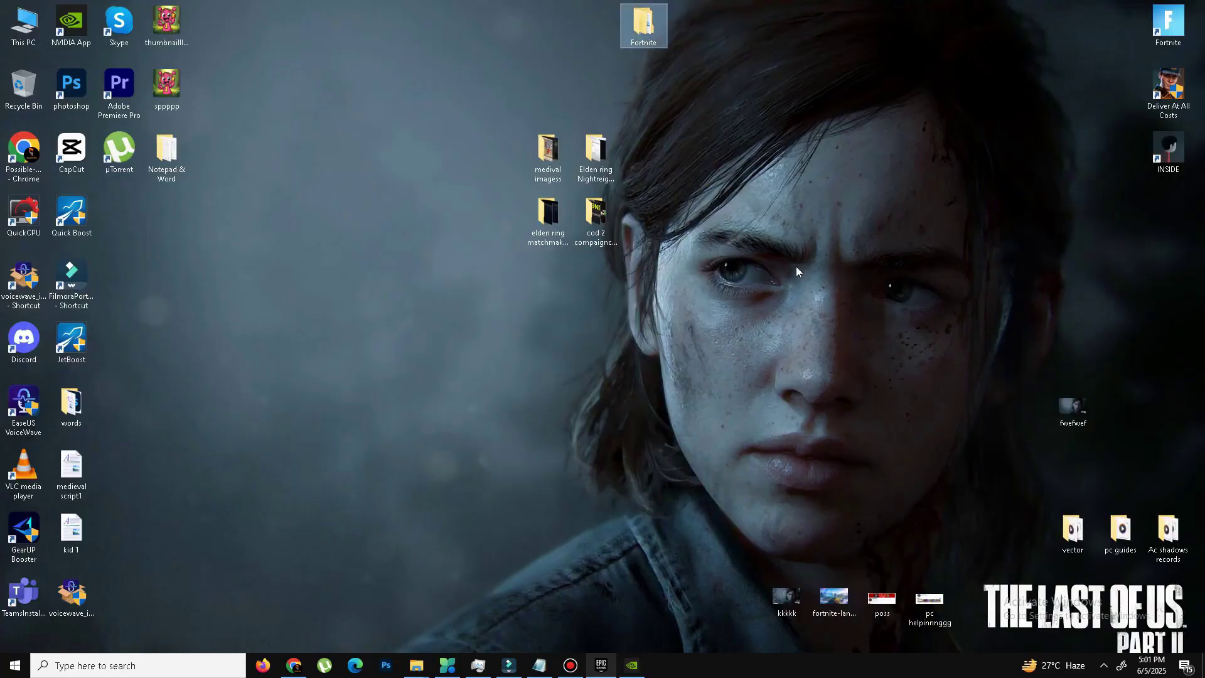
pyautogui.rightClick(791, 668)
pyautogui.click(827, 610)
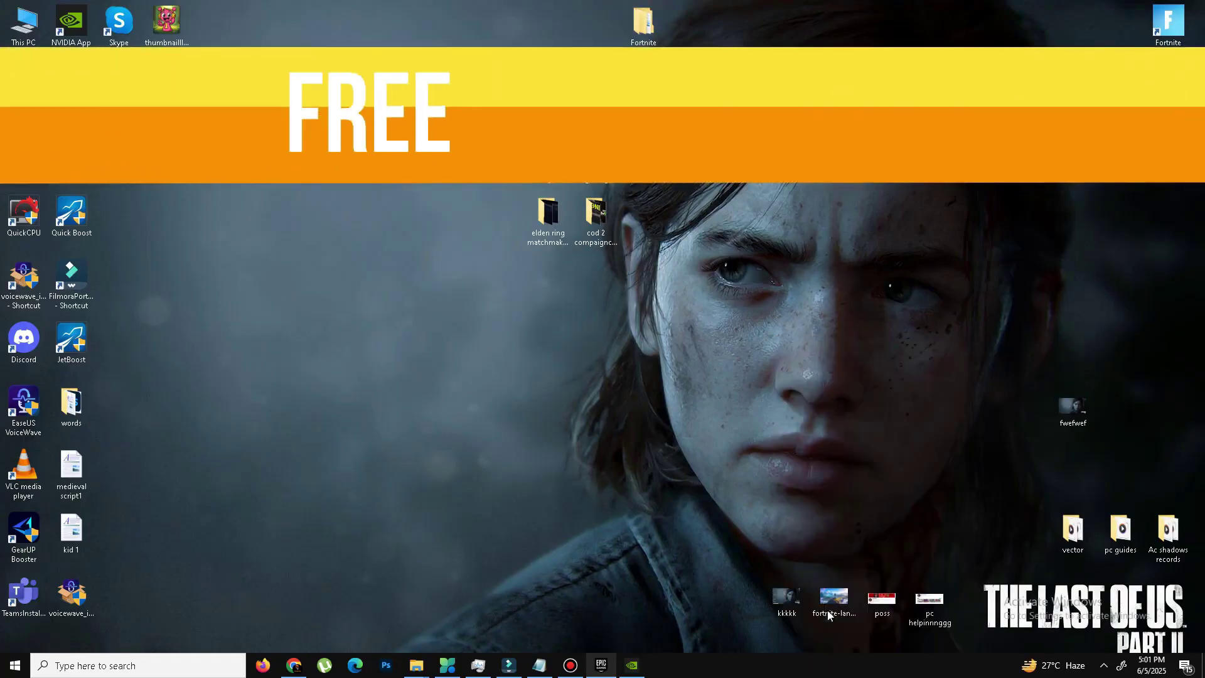
pyautogui.moveTo(552, 125); pyautogui.dragTo(629, 134)
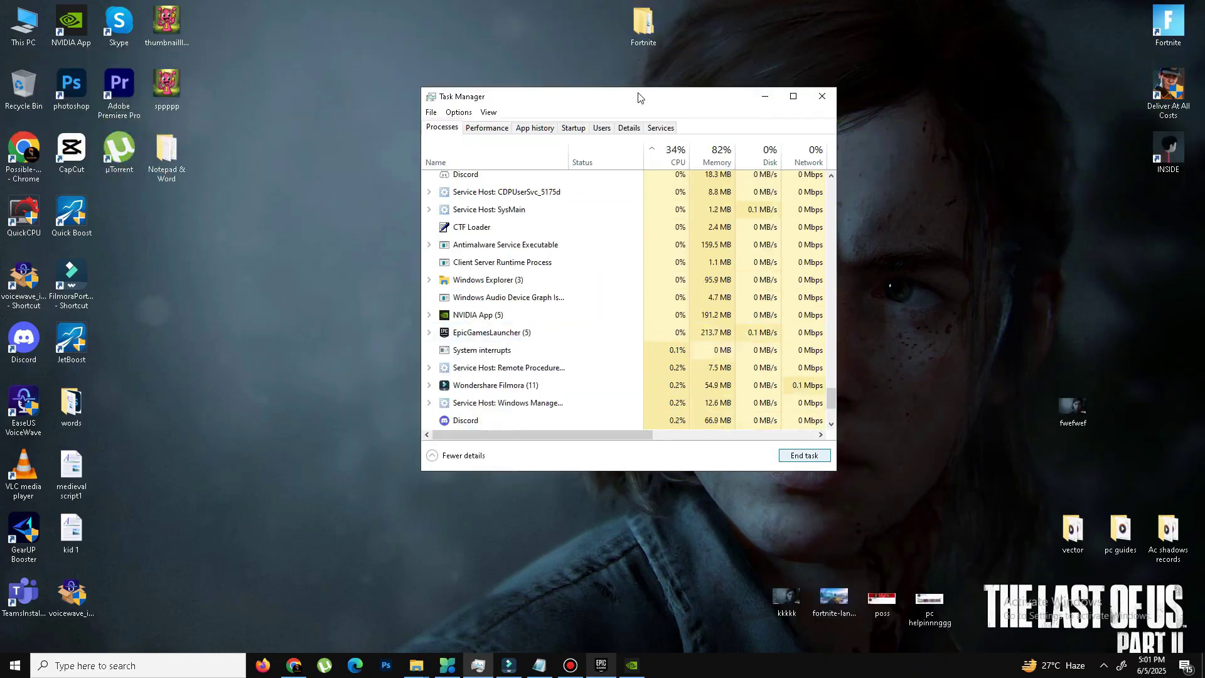
pyautogui.moveTo(638, 99); pyautogui.dragTo(658, 111)
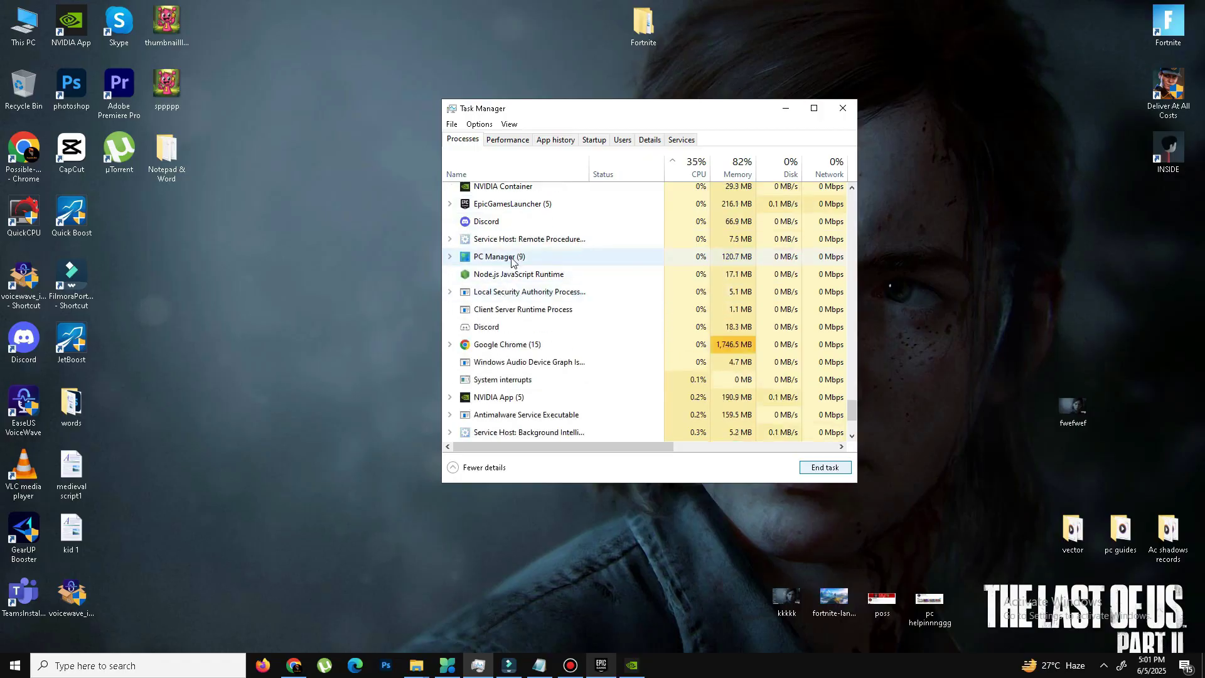
# Check the Local Security Authority Process's actions menu and dismiss it without ending the task
pyautogui.rightClick(530, 280)
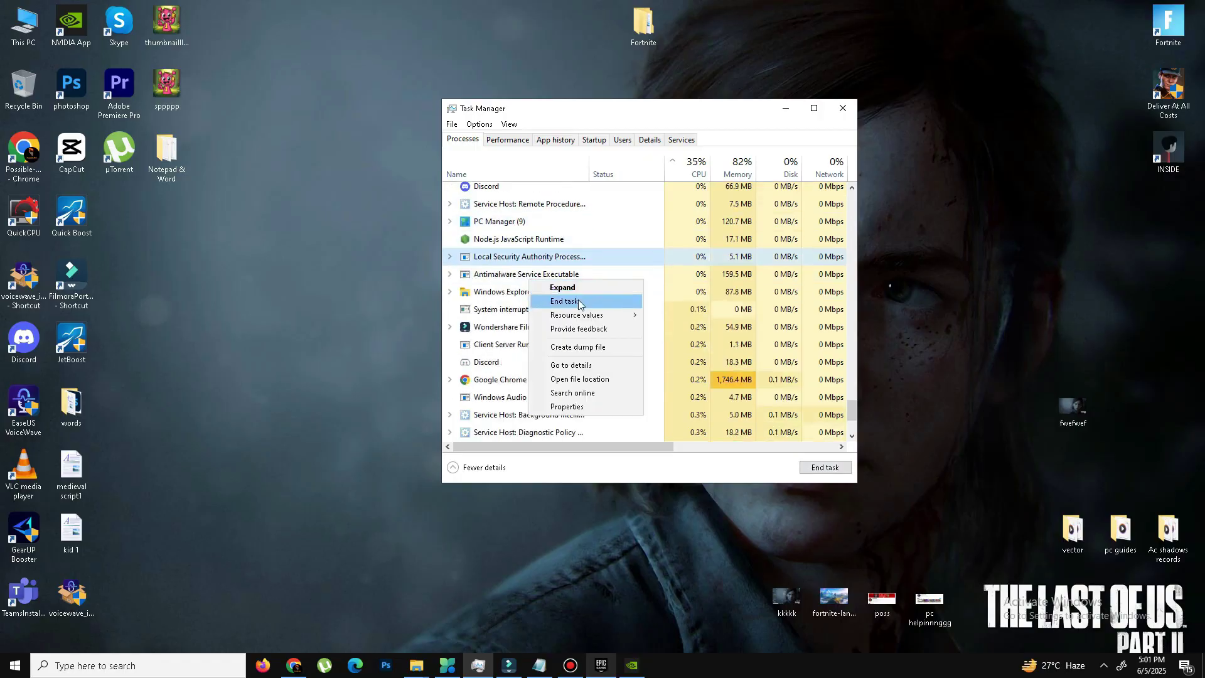
pyautogui.click(698, 116)
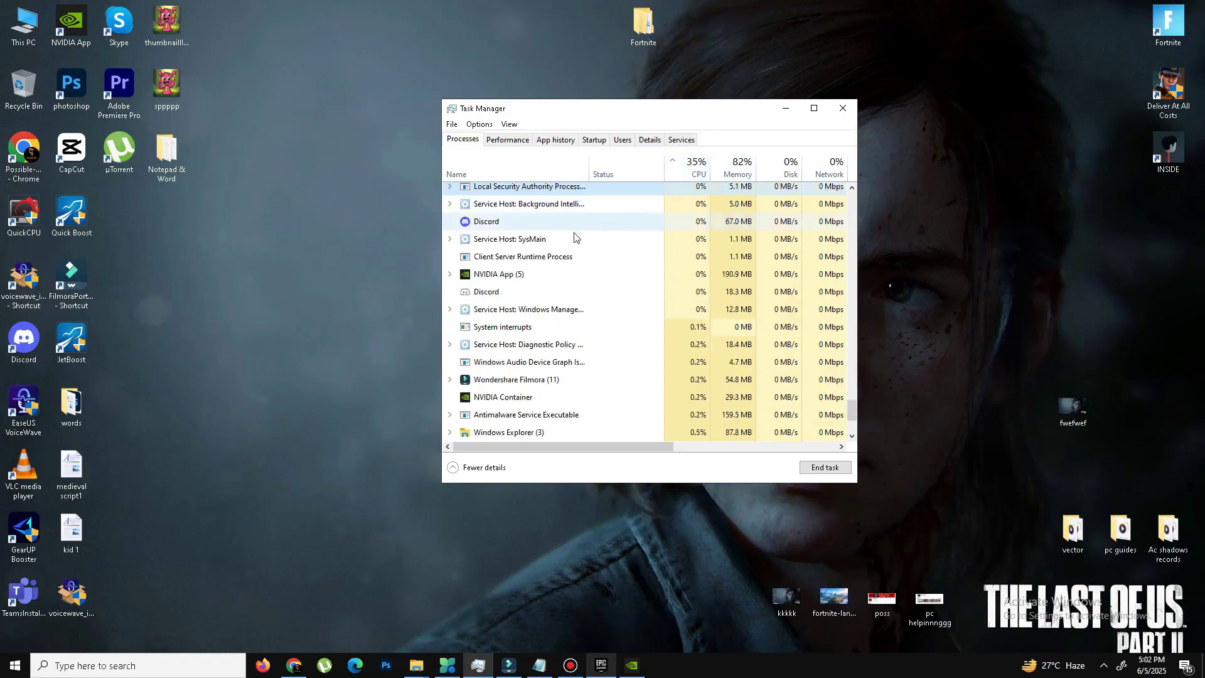
# Open Settings via search, check Privacy > Background apps is all off, and return Home
pyautogui.click(144, 669)
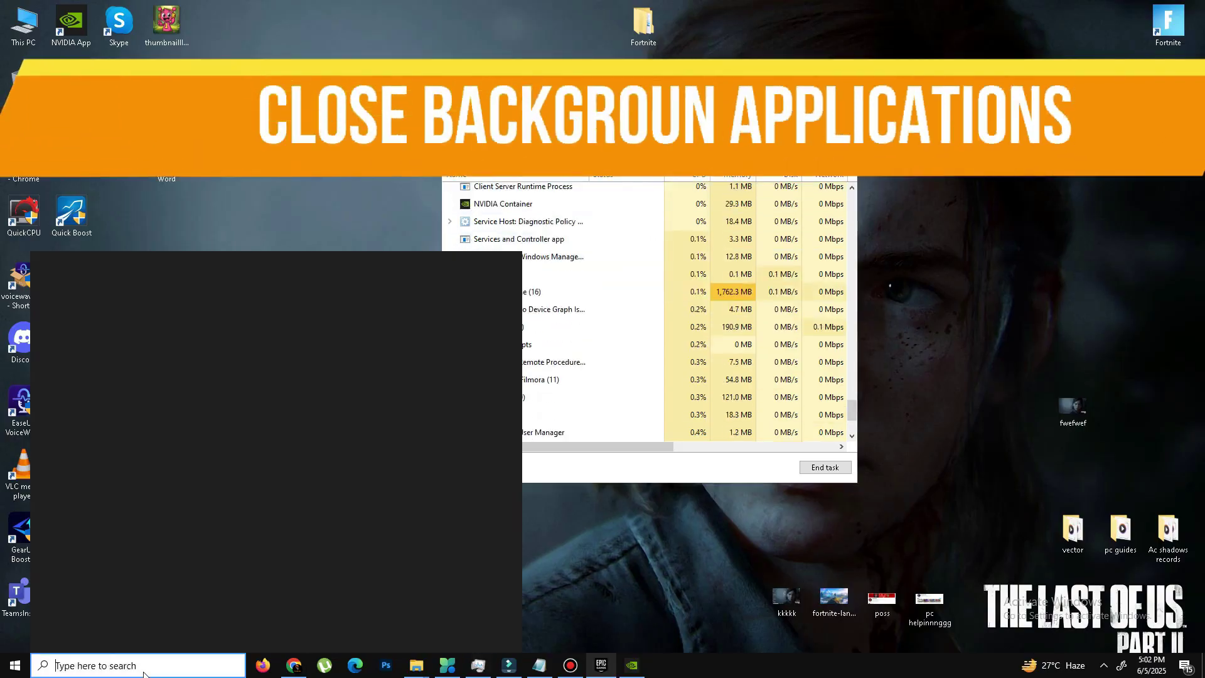
pyautogui.write('settings')
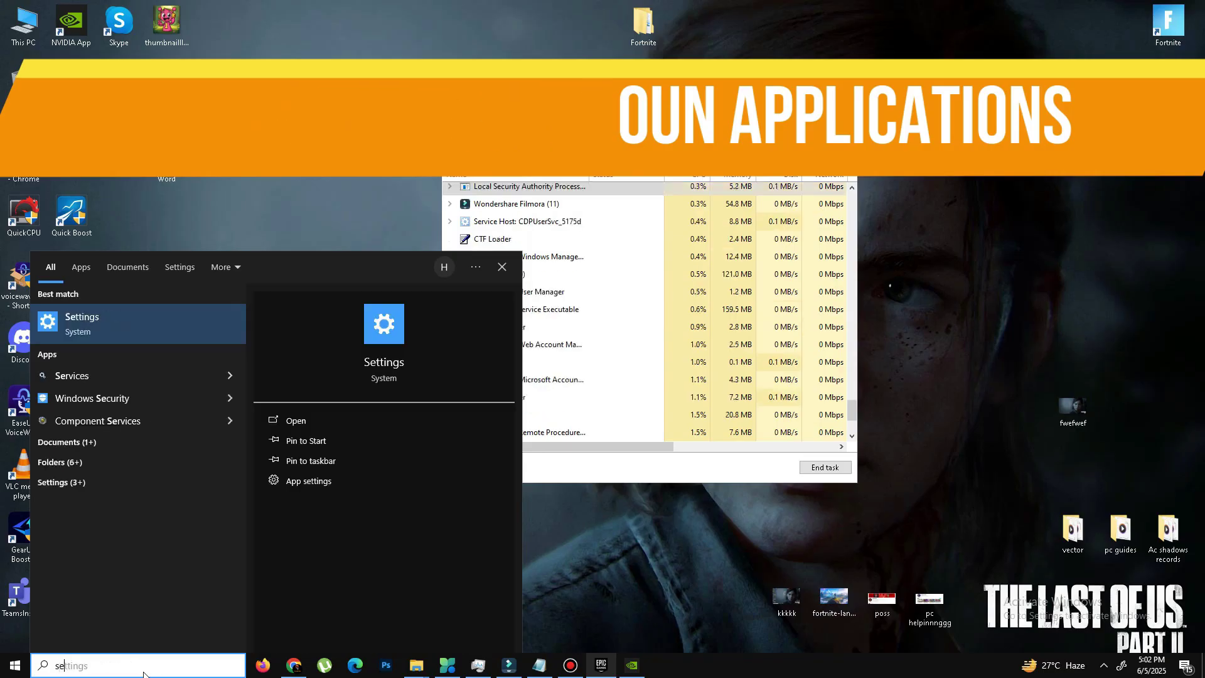
pyautogui.click(145, 327)
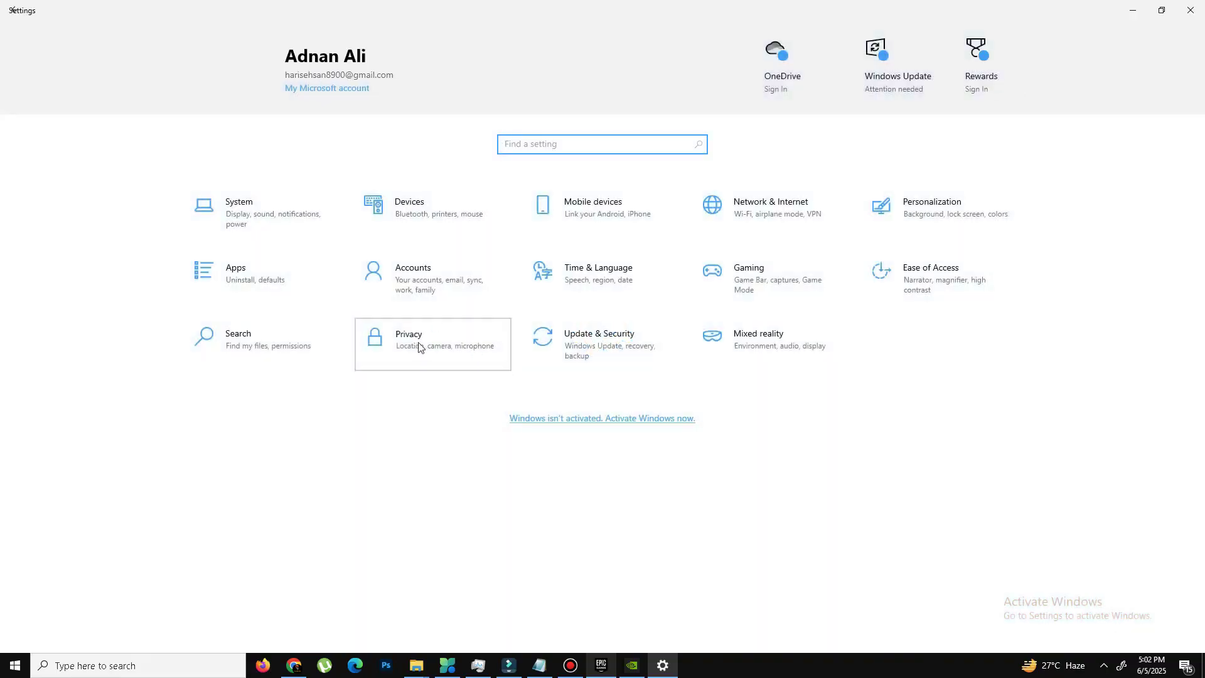
pyautogui.click(420, 348)
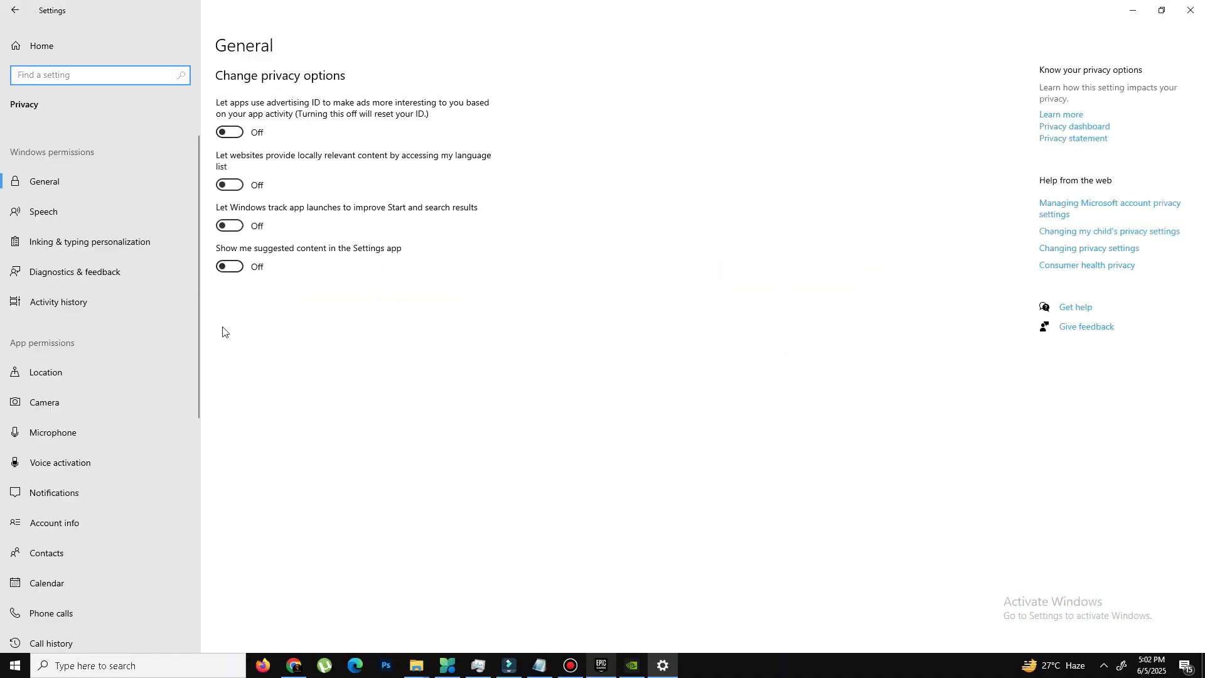
pyautogui.scroll(-6, 127, 431)
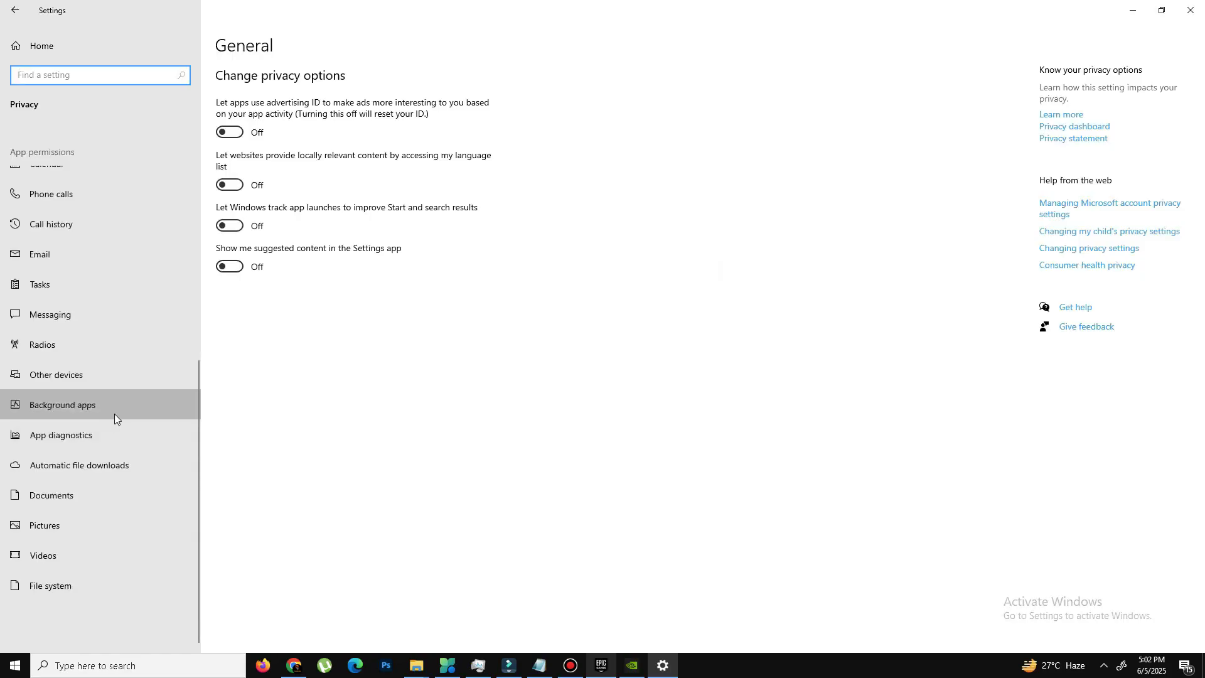
pyautogui.click(114, 413)
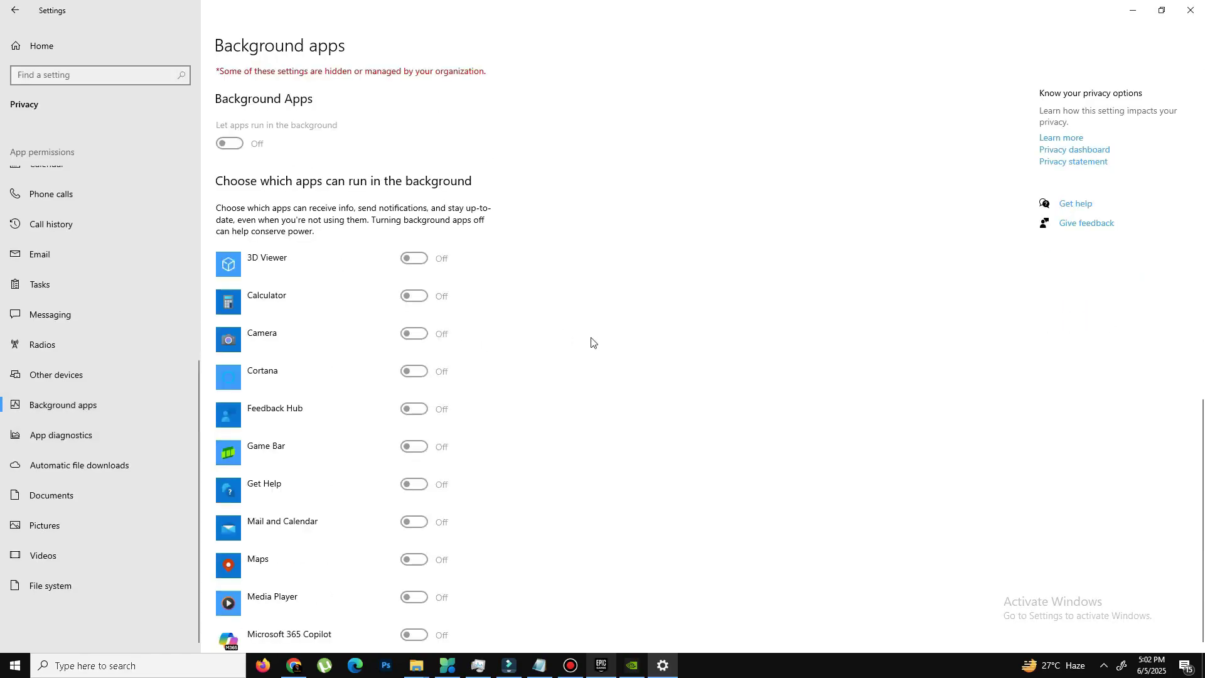
pyautogui.click(15, 11)
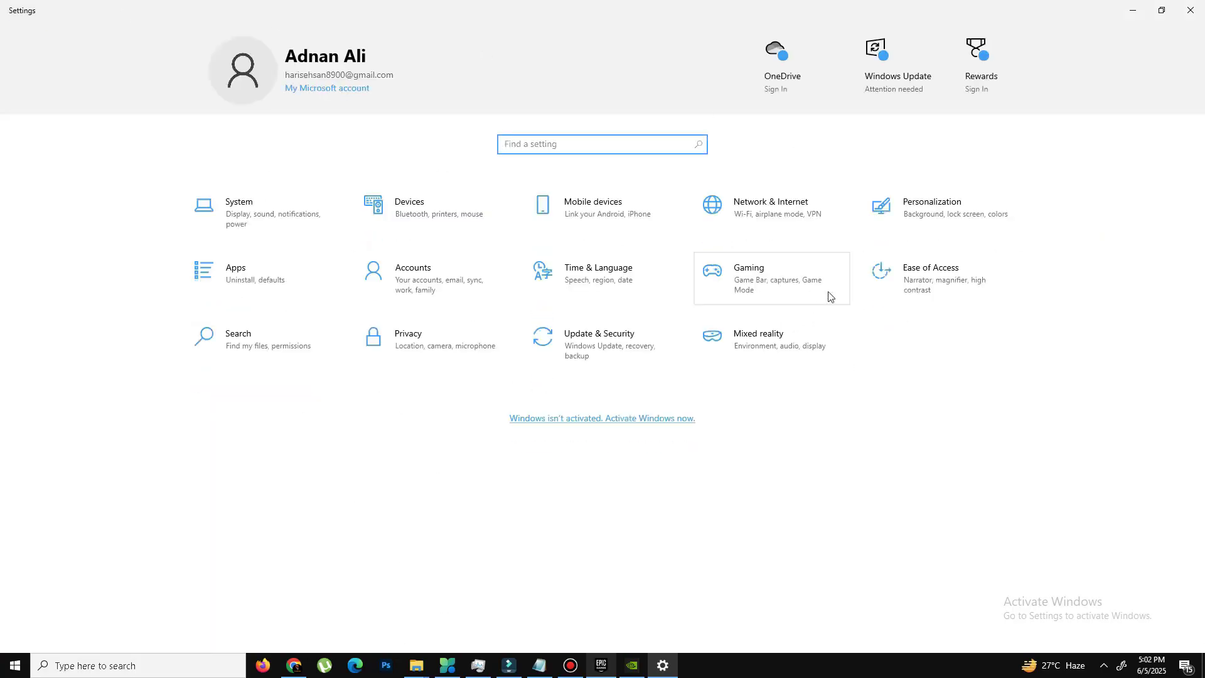
# Confirm Game Mode is turned on in the Gaming settings
pyautogui.click(754, 289)
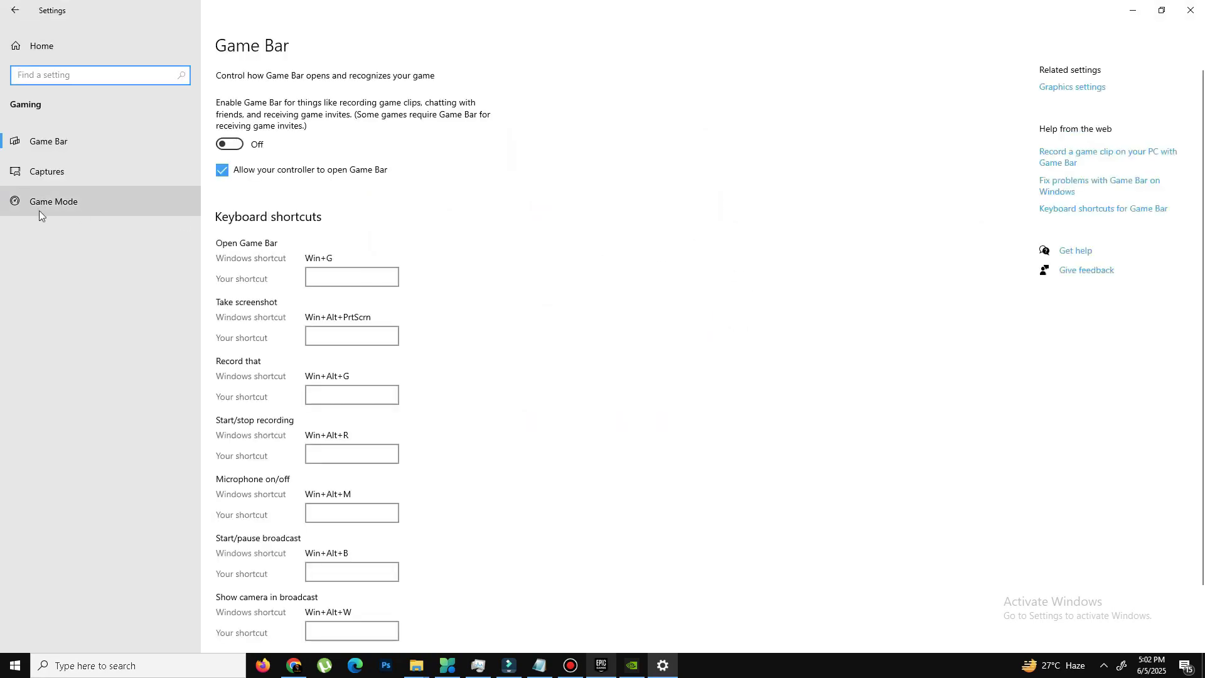
pyautogui.click(63, 209)
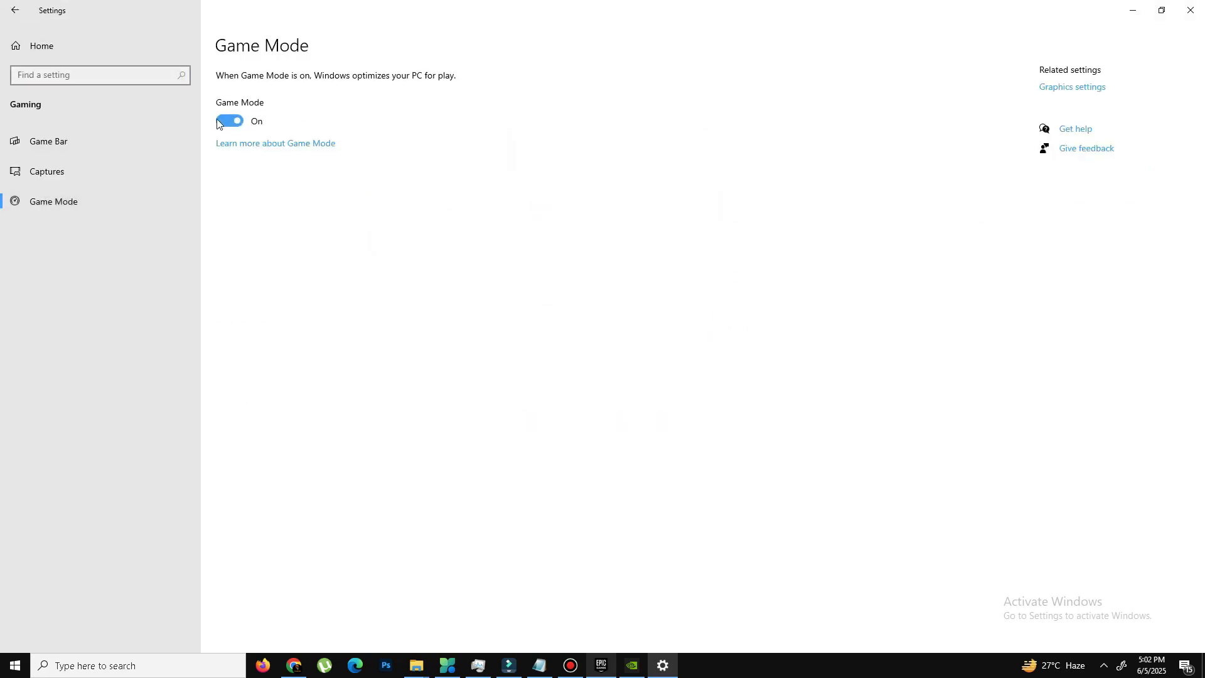
pyautogui.click(91, 145)
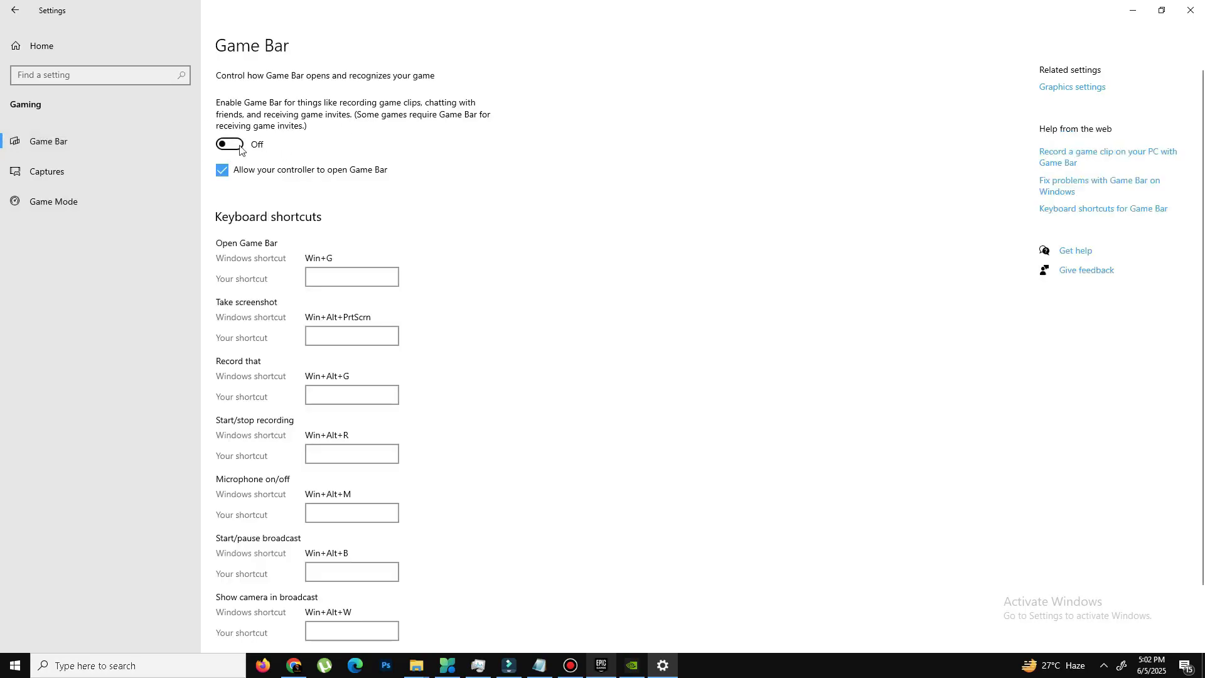
# In Graphics settings, set Fortnite's graphics preference to High performance and save it
pyautogui.click(1081, 88)
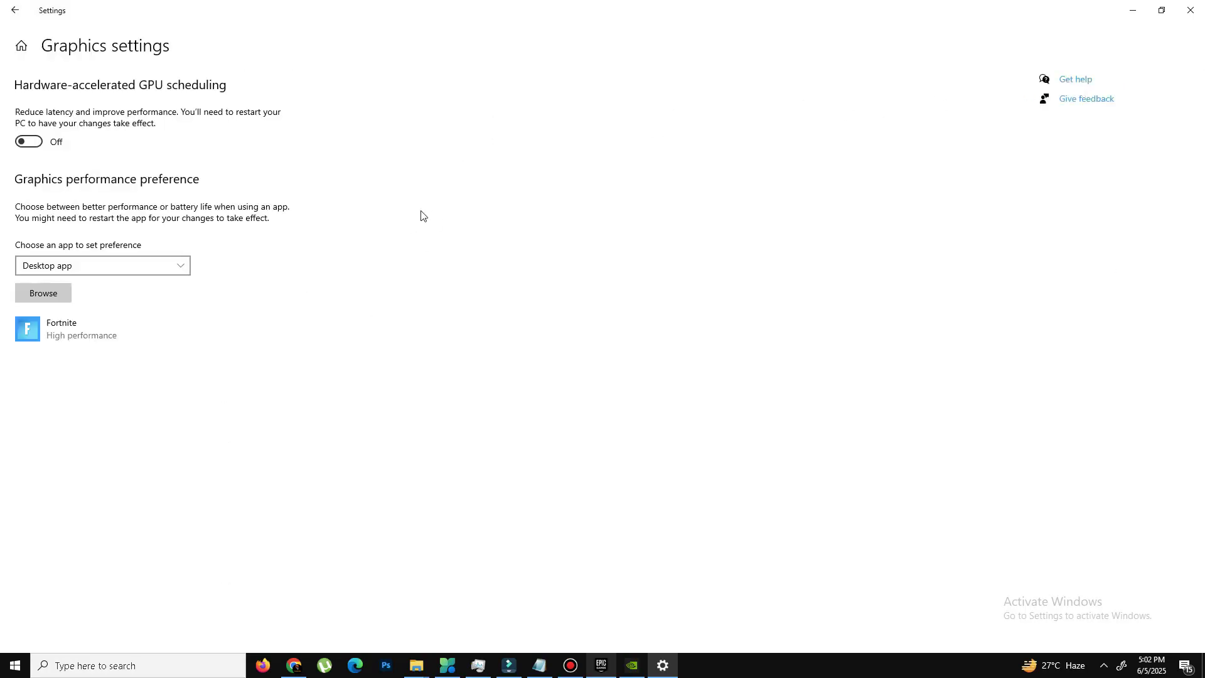
pyautogui.click(66, 339)
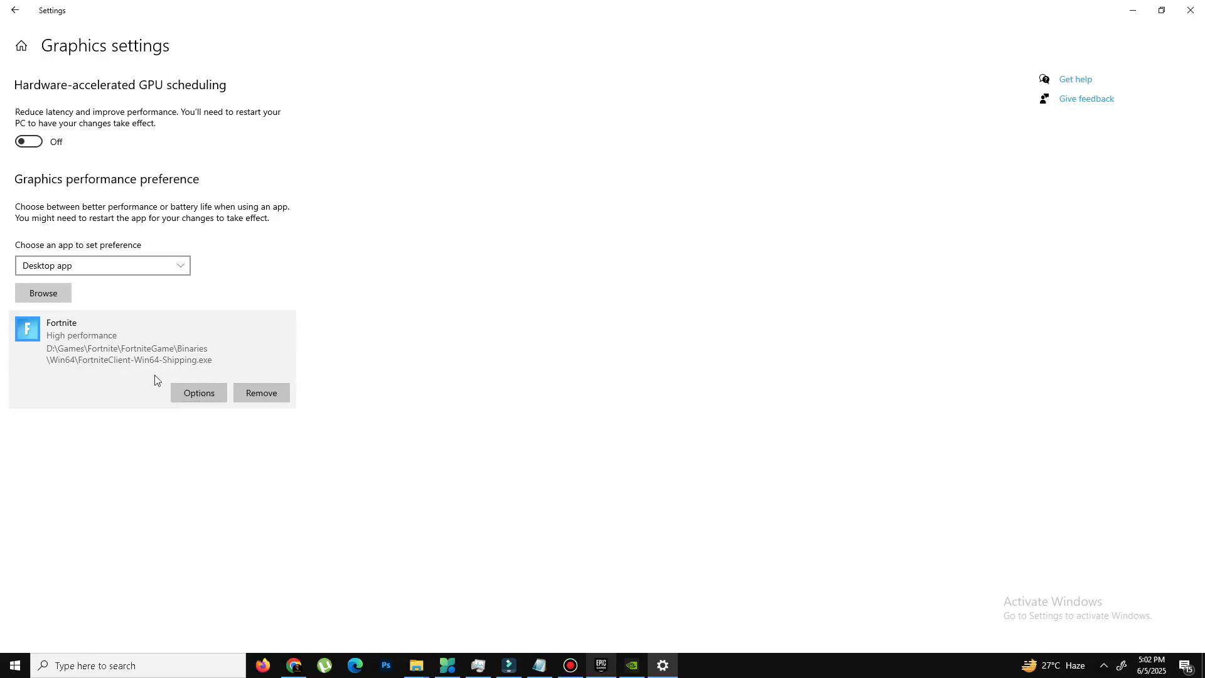
pyautogui.click(196, 398)
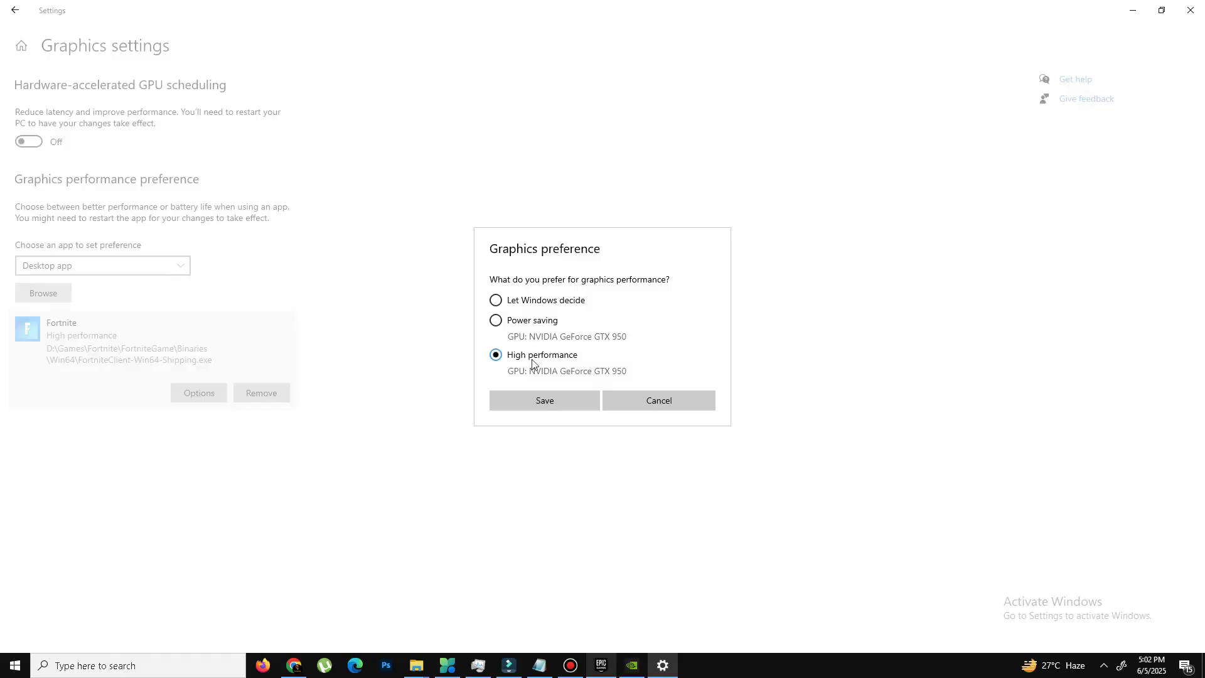
pyautogui.click(537, 403)
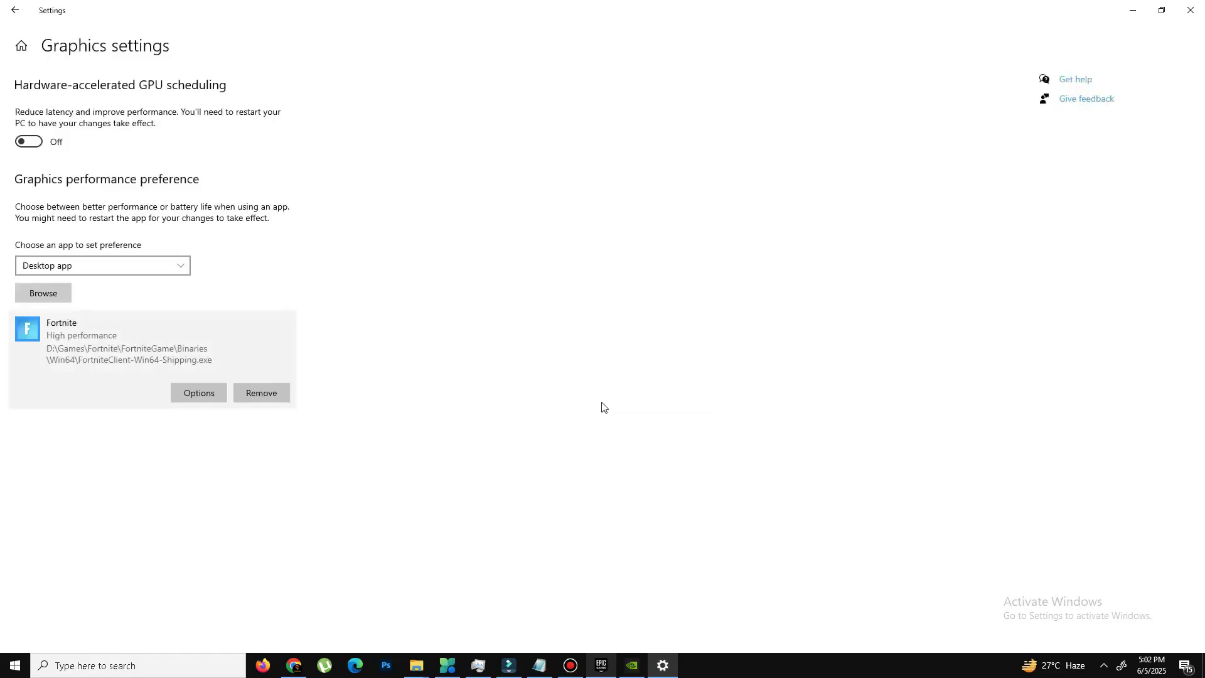
# Close Settings and minimize Task Manager, then open Prefetch via Run, grant access, and select all 291 files
pyautogui.click(1190, 10)
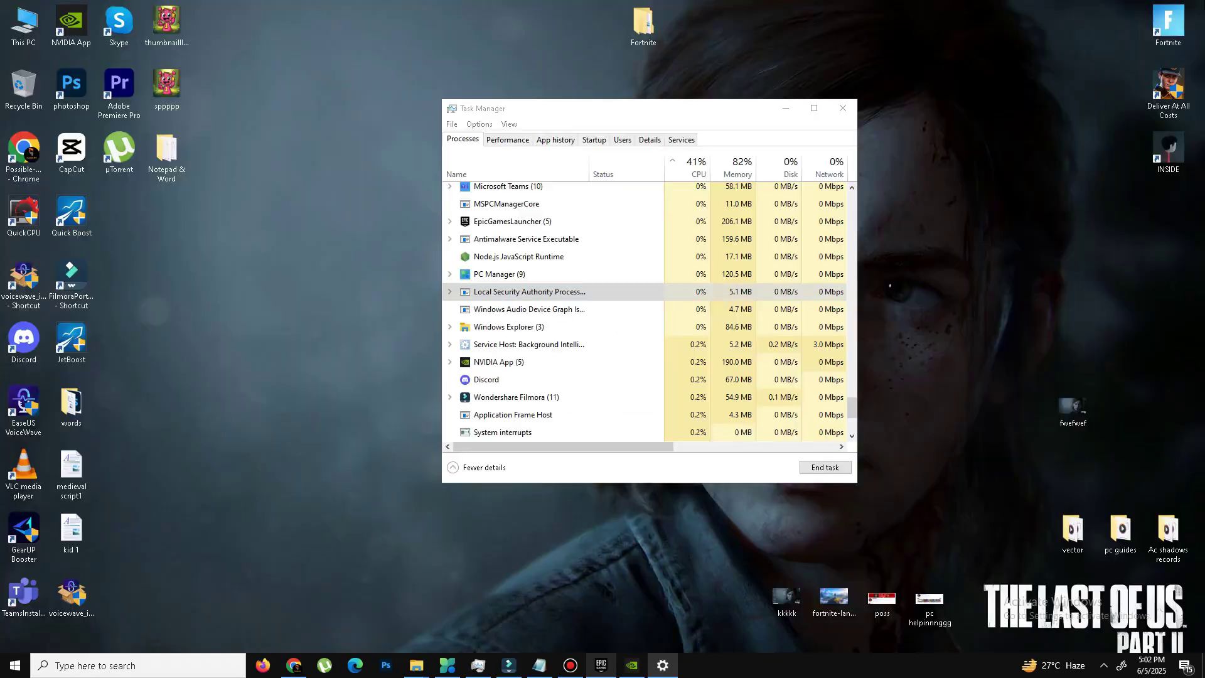
pyautogui.click(785, 108)
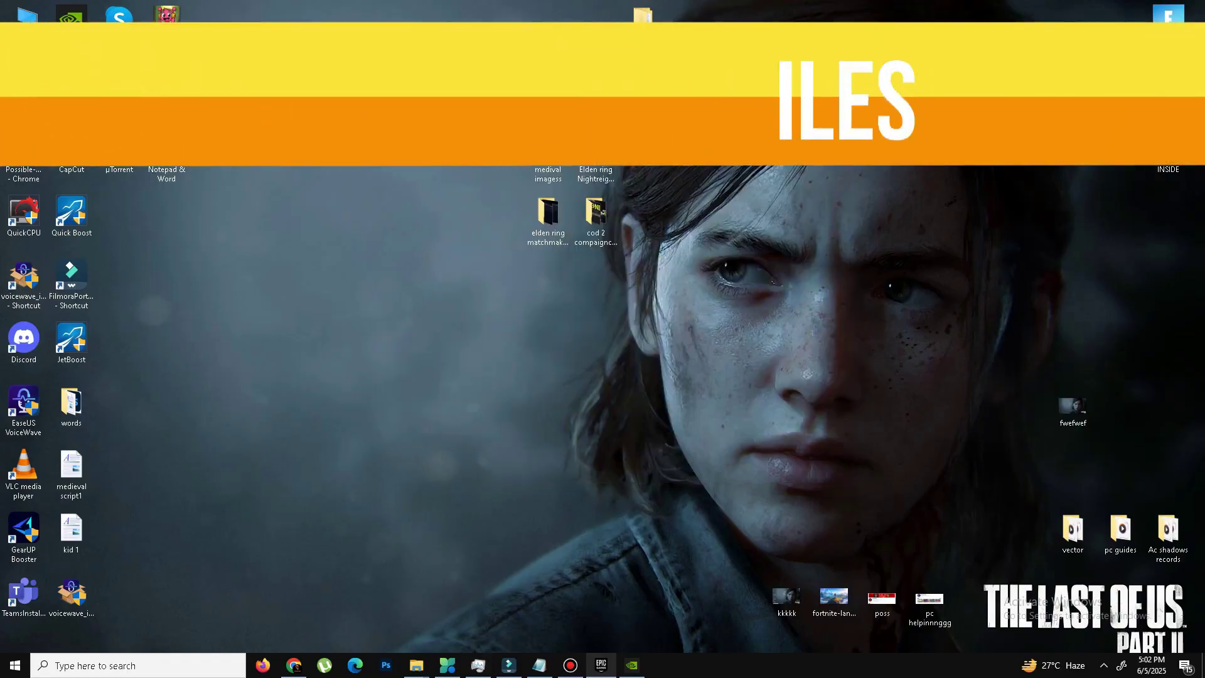
pyautogui.press('super+r')
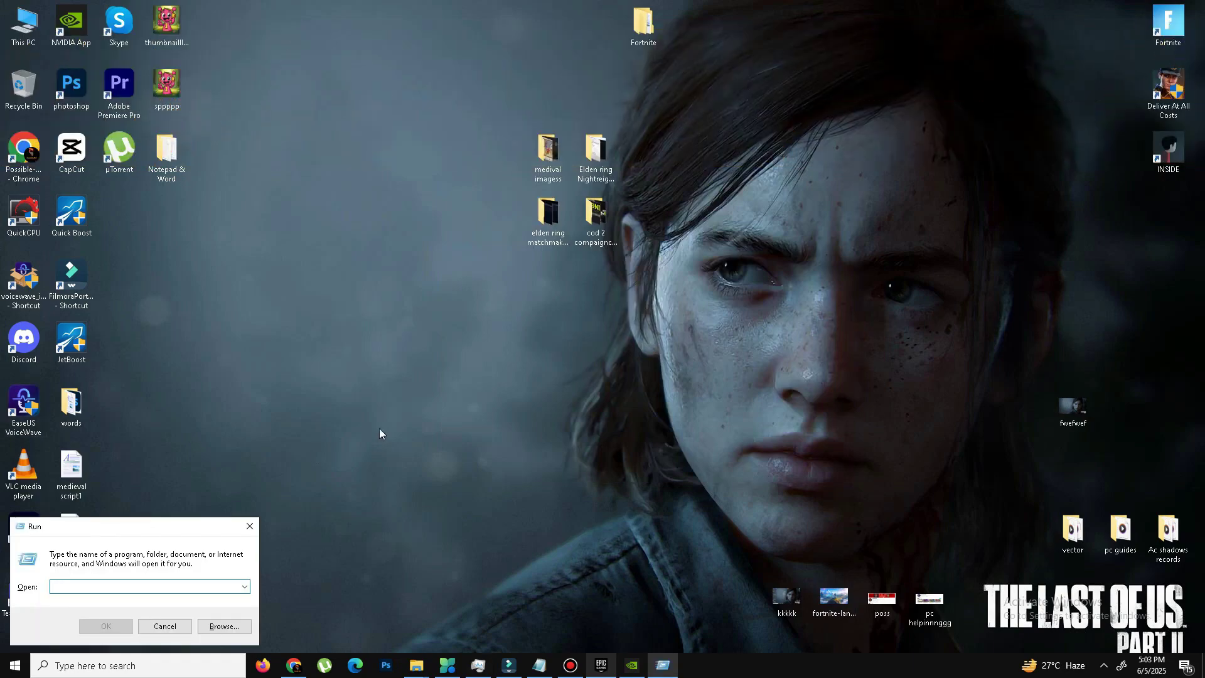
pyautogui.write('prefetch')
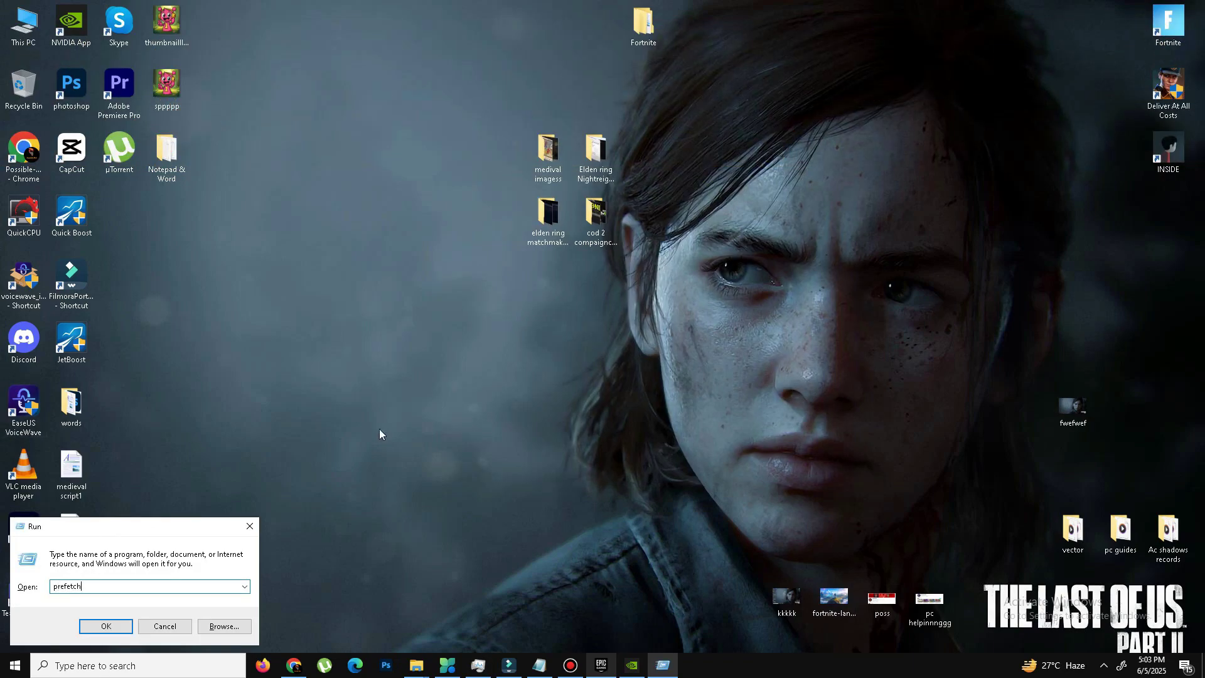
pyautogui.press('Return')
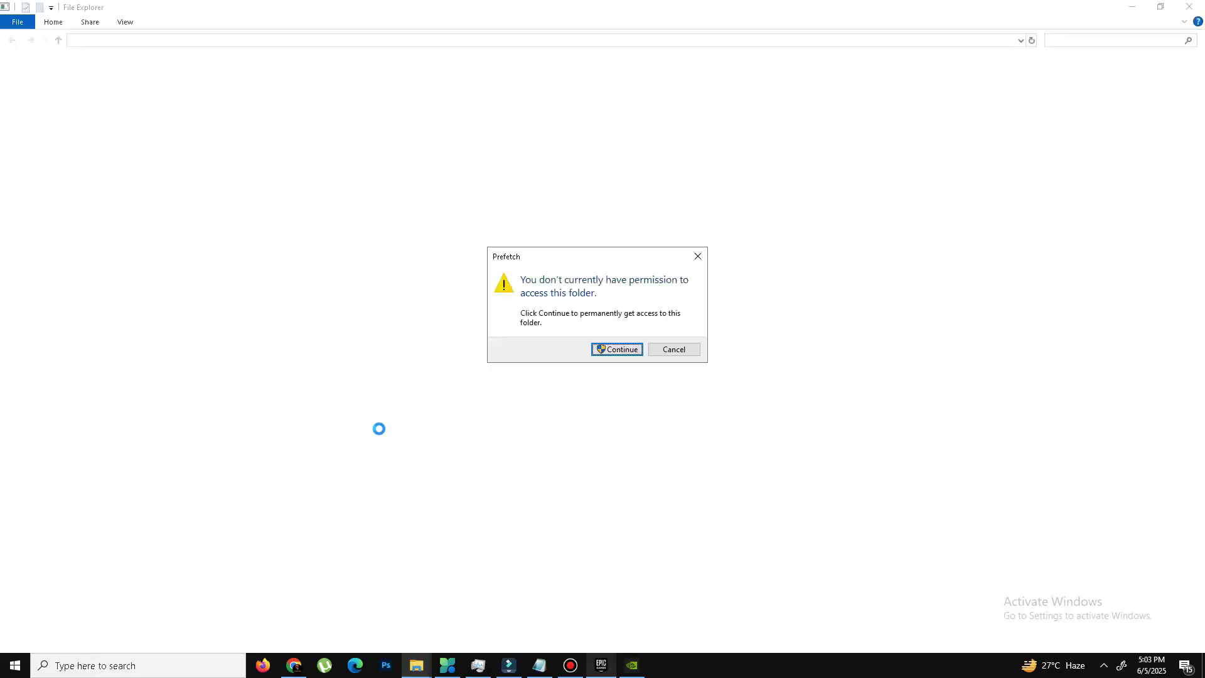
pyautogui.press('Return')
pyautogui.hotkey('ctrl', 'a')
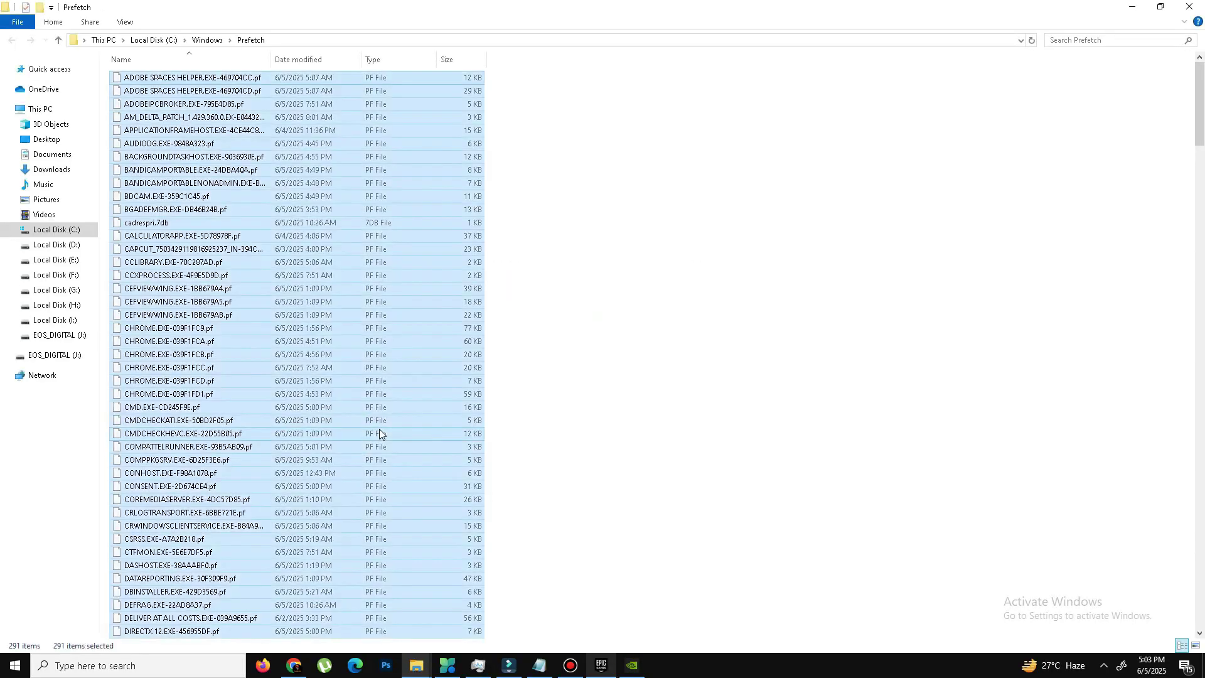
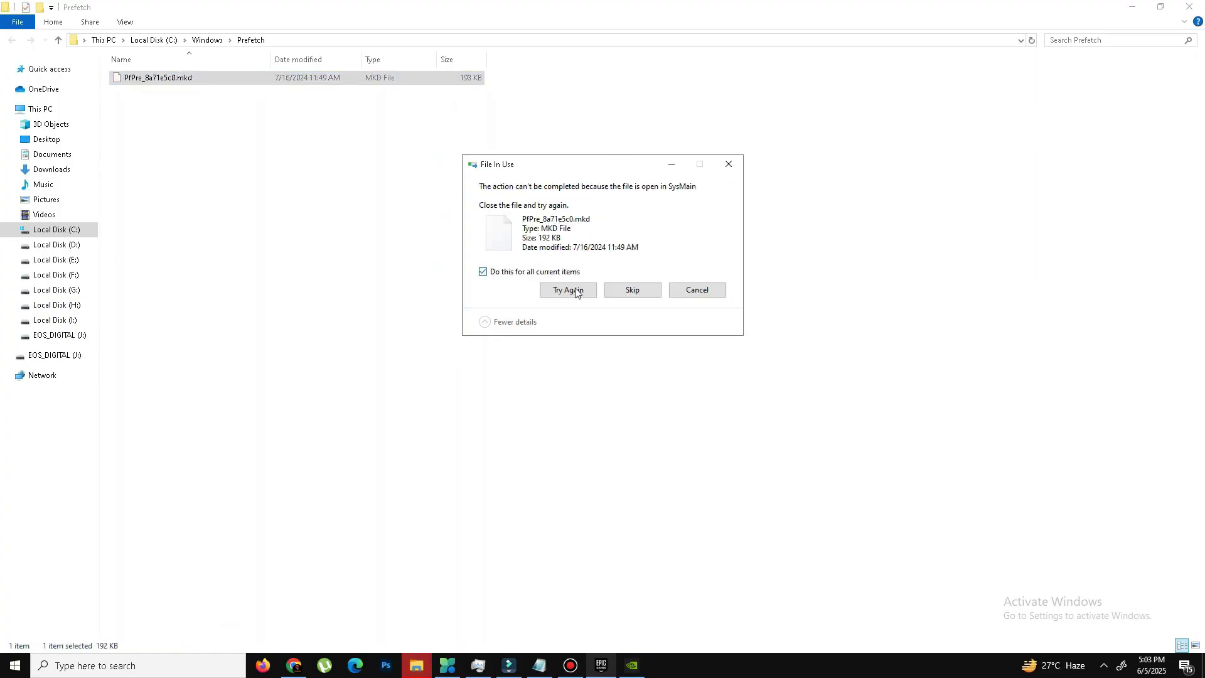
# Finish the Prefetch deletion, skipping the in-use file, and open the %temp% folder from Run
pyautogui.click(622, 295)
pyautogui.click(1190, 6)
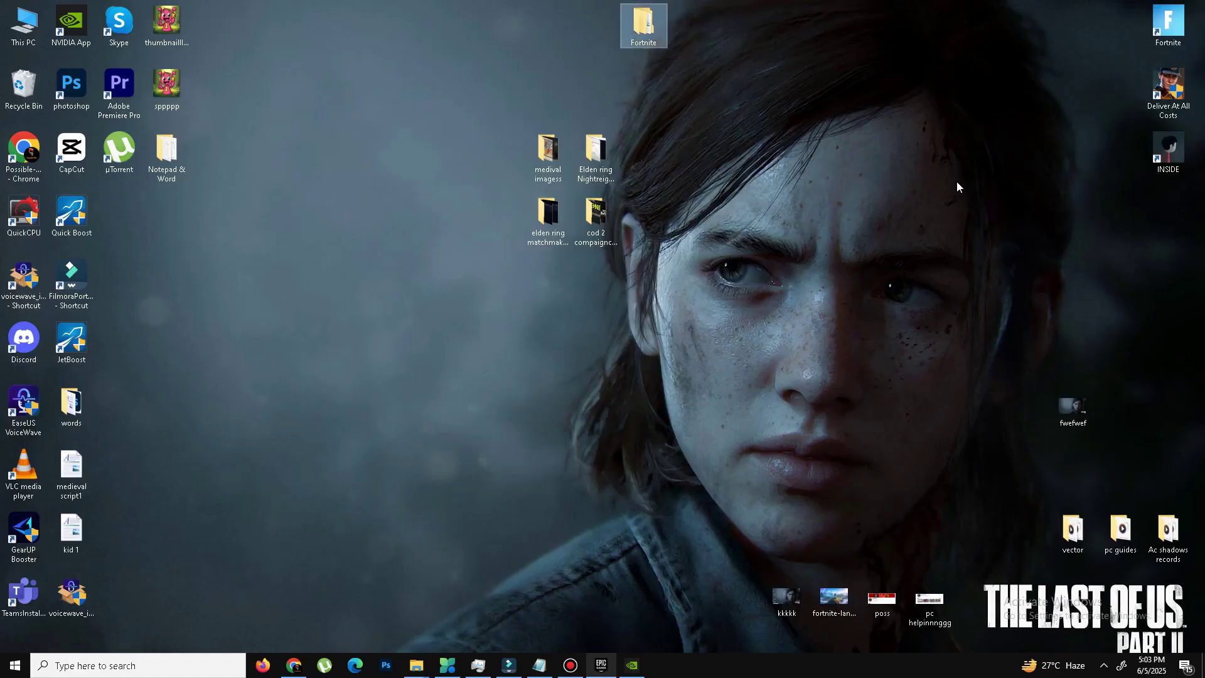
pyautogui.press('super+r')
pyautogui.write('%')
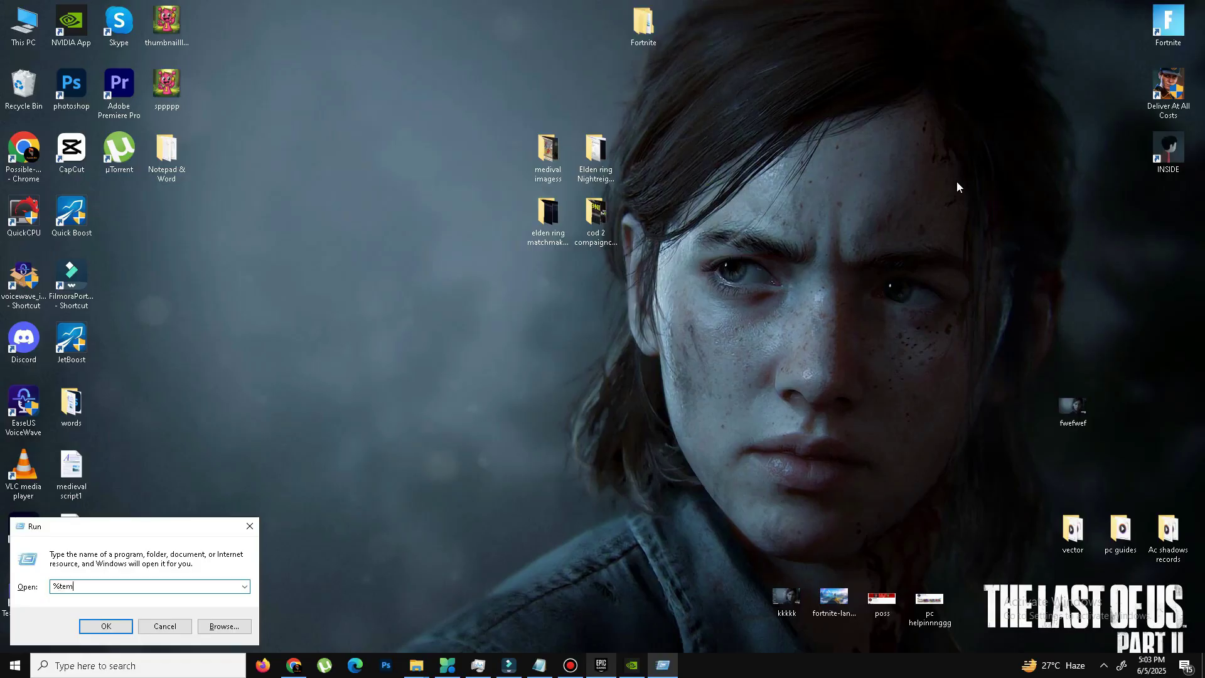
pyautogui.press('Return')
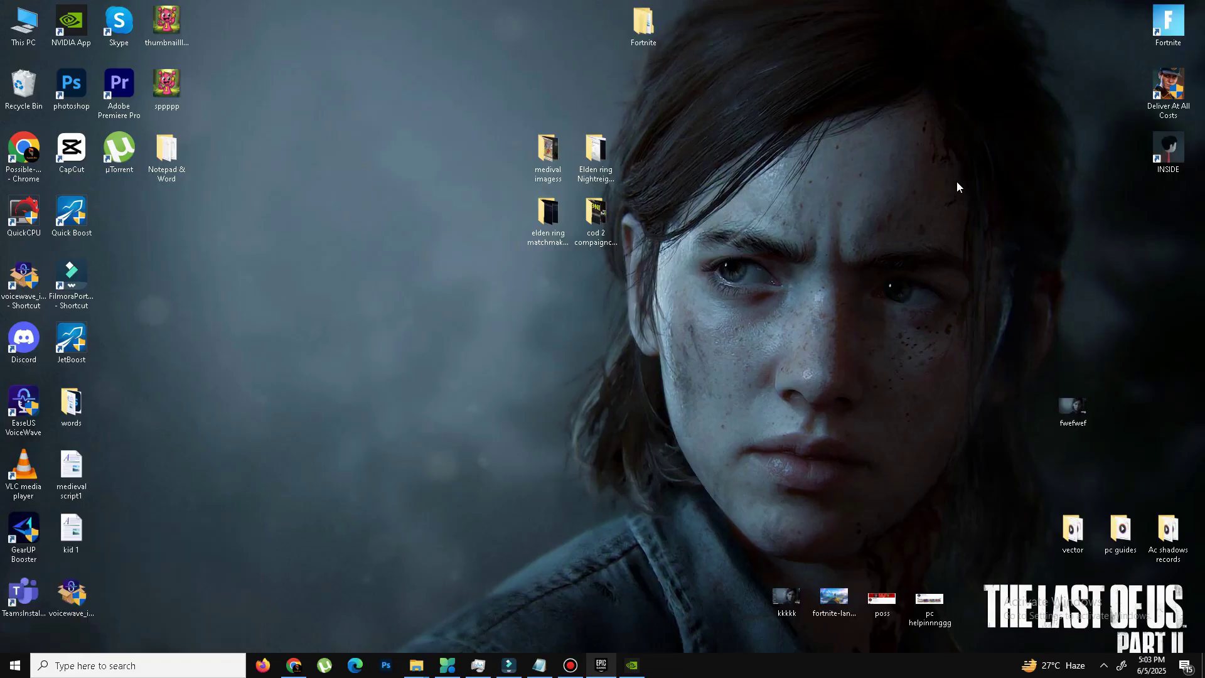
# Recycle all Temp folder contents, skipping every in-use file and folder, then close Explorer
pyautogui.hotkey('ctrl', 'a')
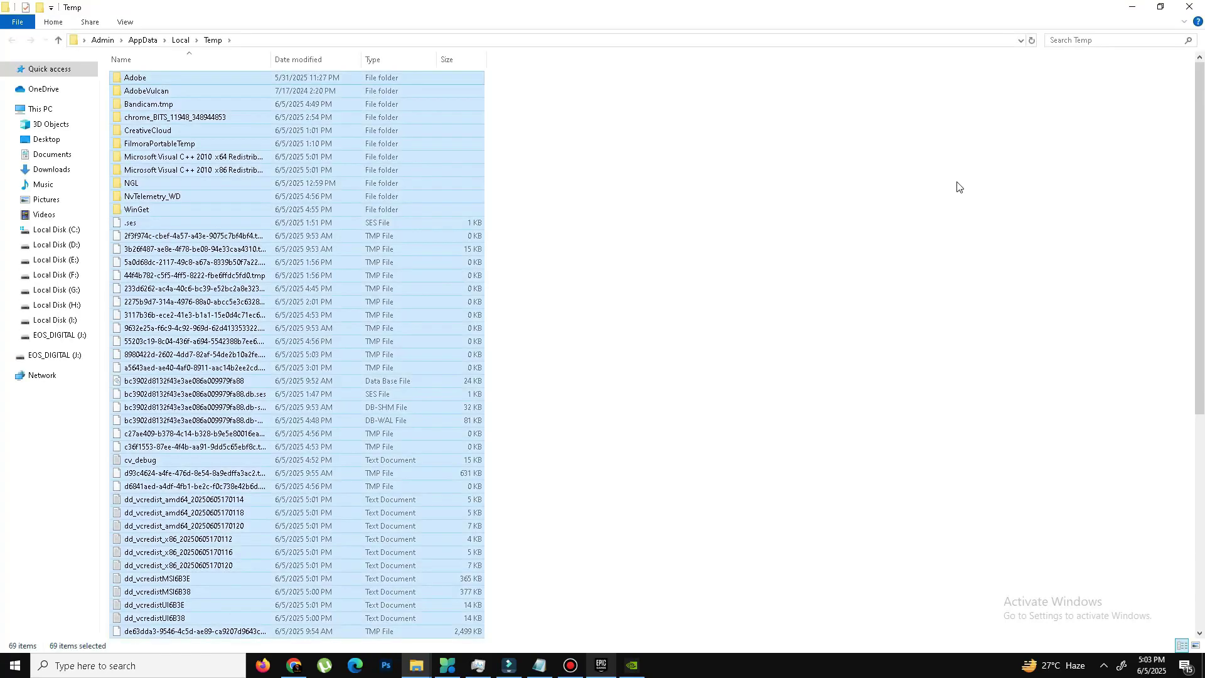
pyautogui.rightClick(377, 300)
pyautogui.click(426, 469)
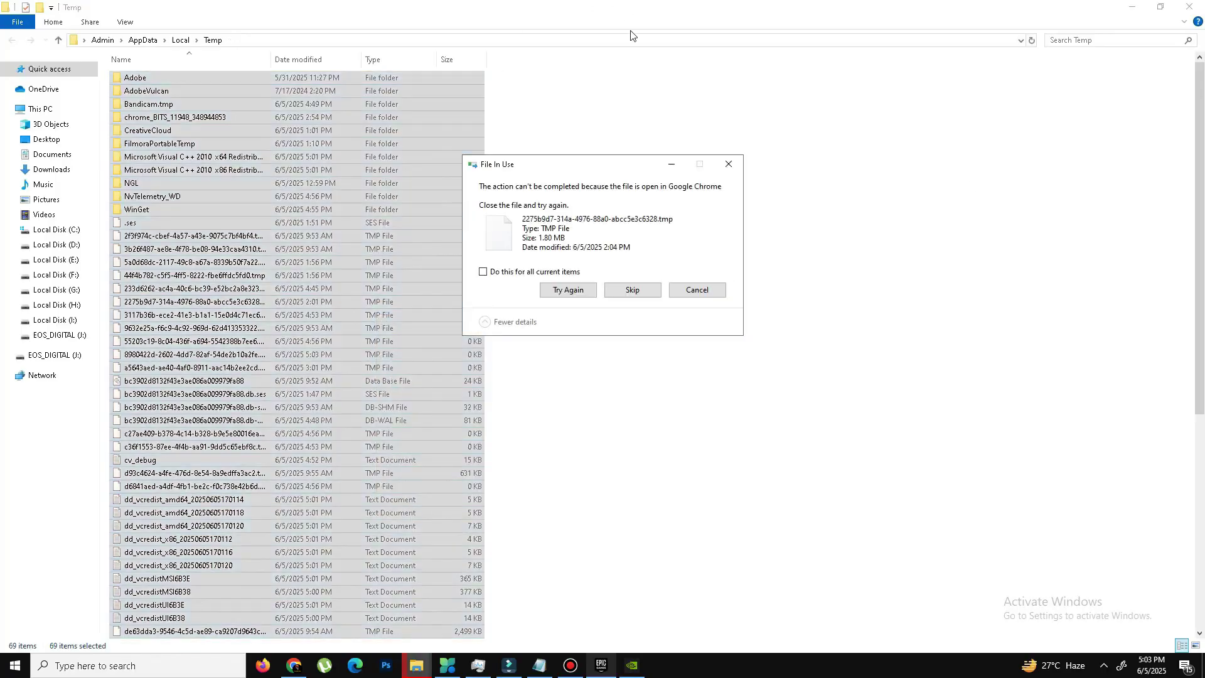
pyautogui.click(502, 279)
pyautogui.click(633, 290)
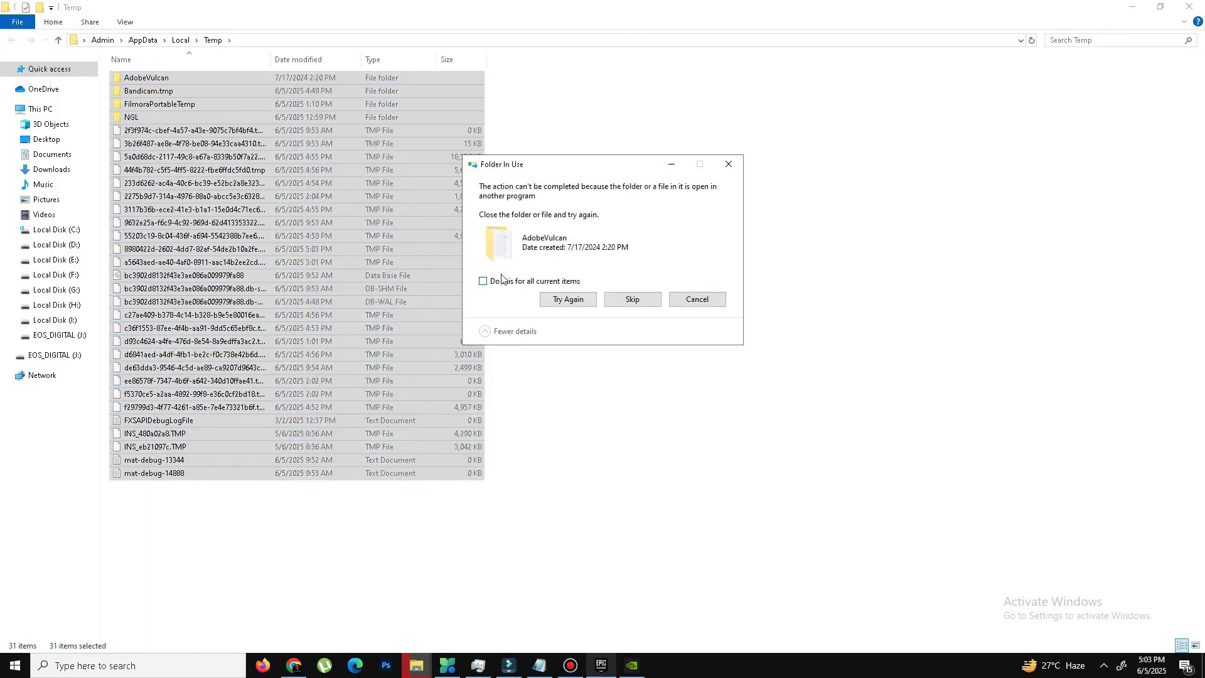
pyautogui.click(707, 304)
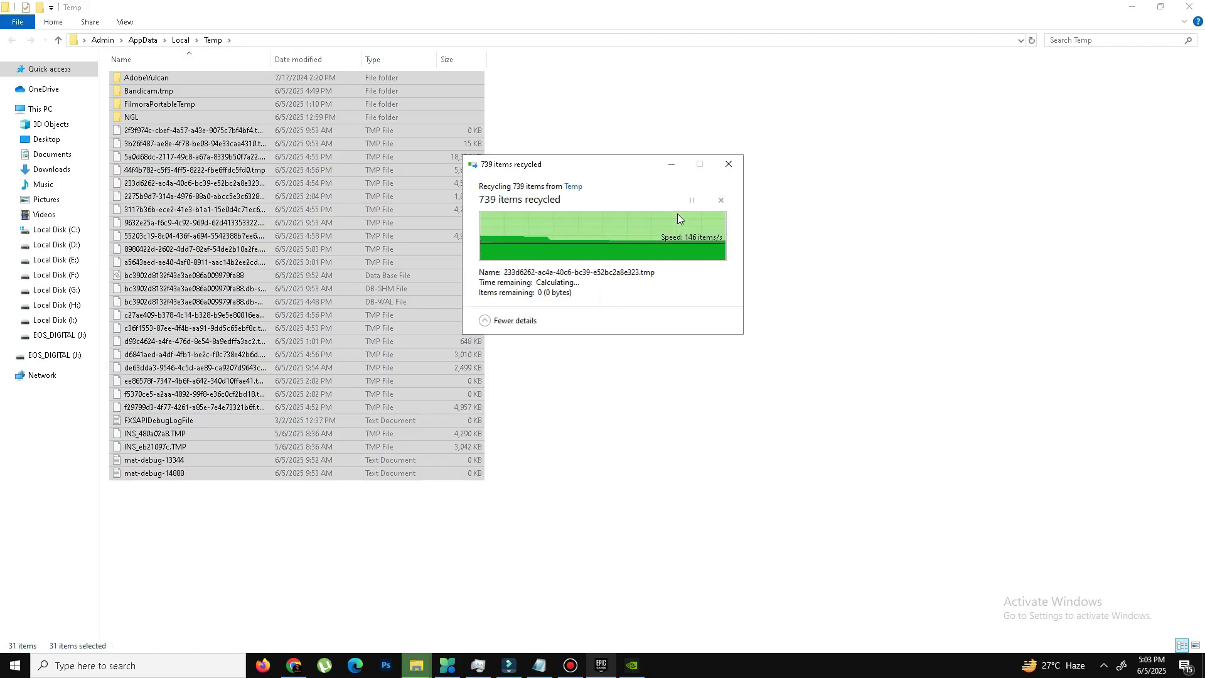
pyautogui.click(1190, 7)
# Empty the desktop Recycle Bin, permanently deleting its 340 items
pyautogui.rightClick(34, 92)
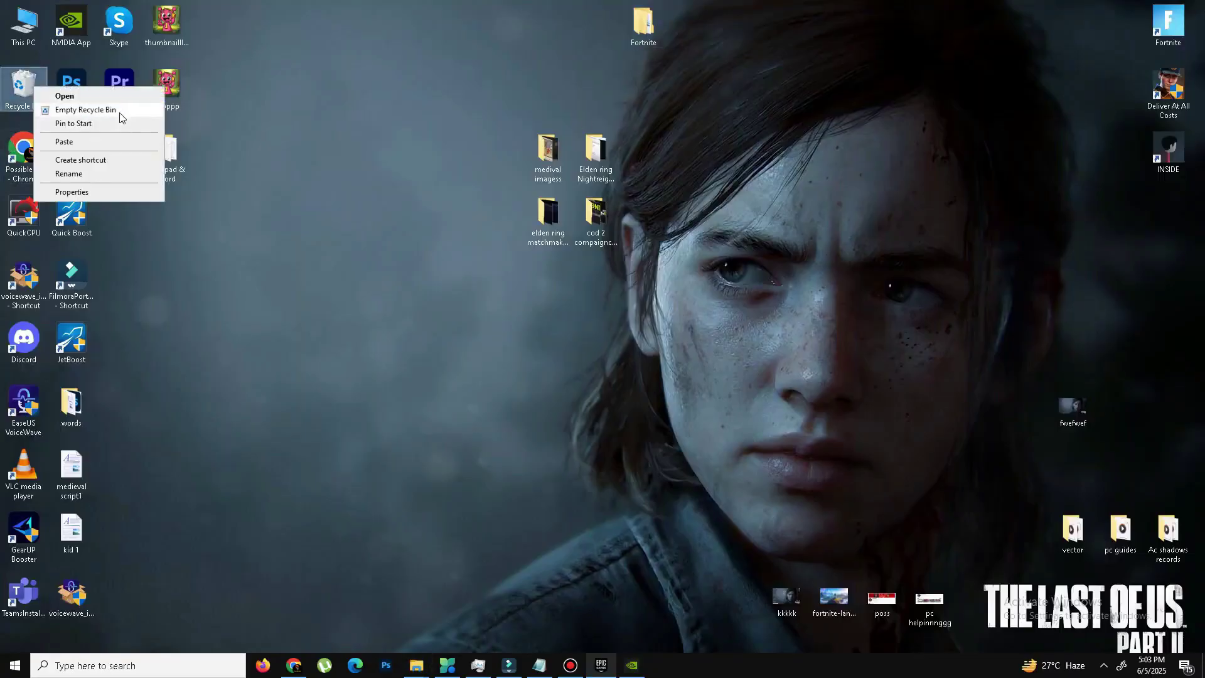
pyautogui.click(120, 112)
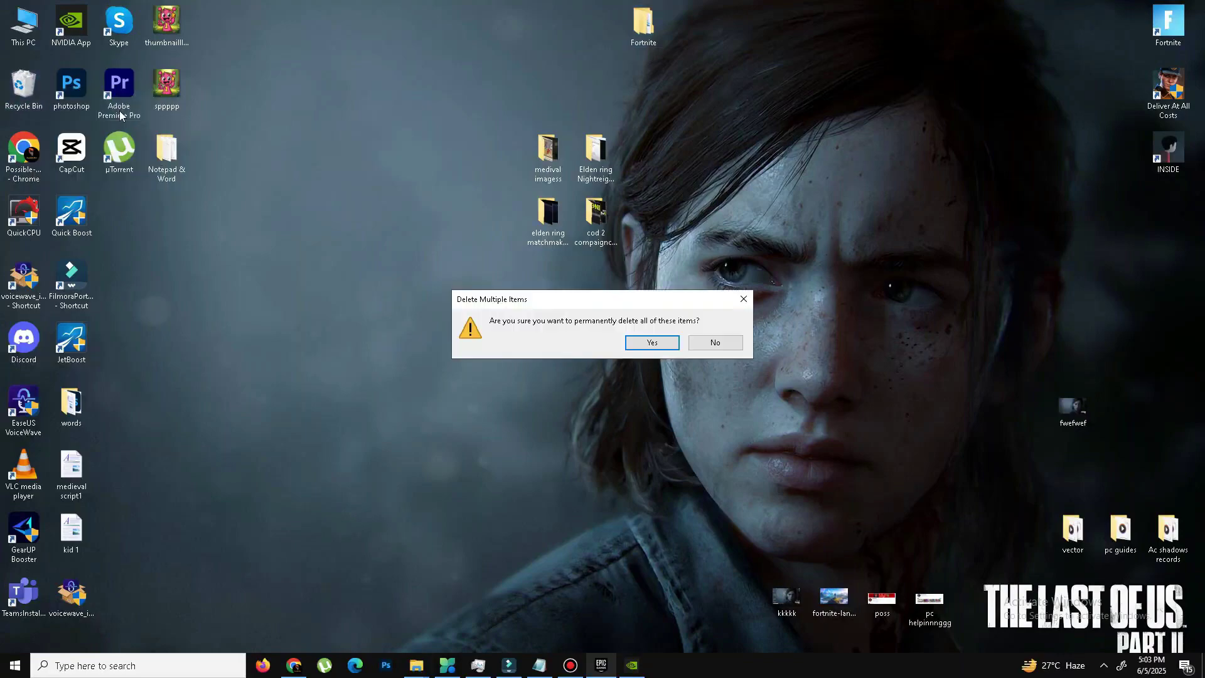
pyautogui.click(655, 345)
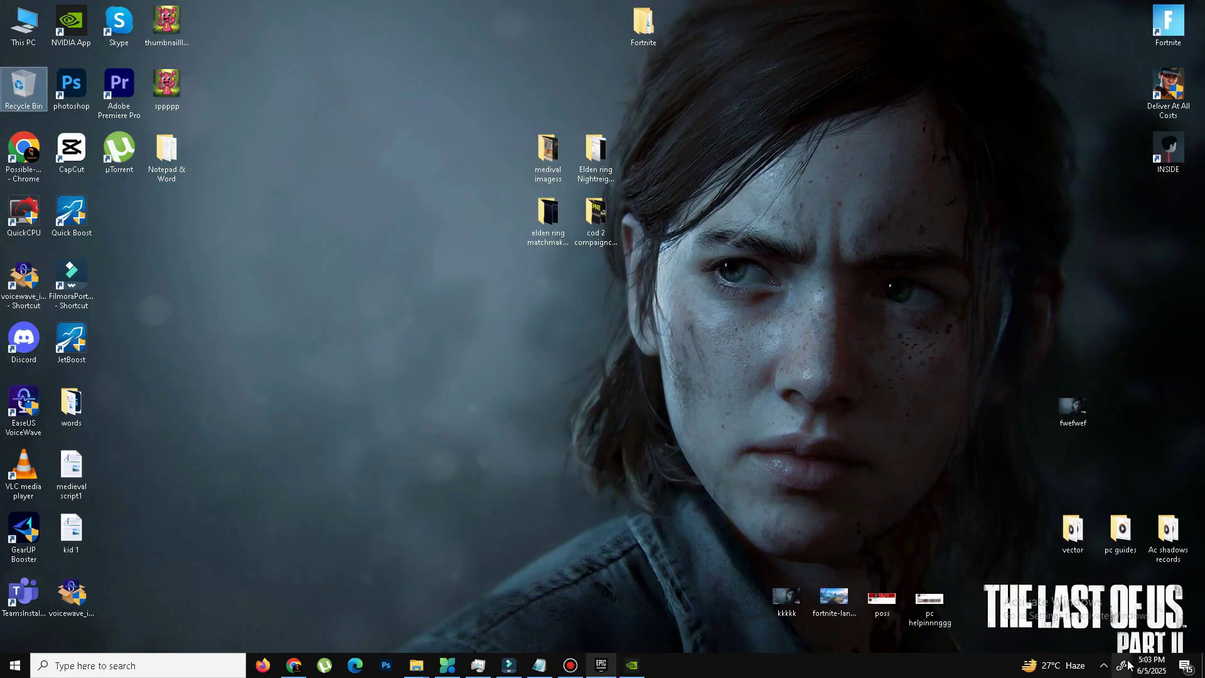
# Launch PC Manager from the hidden tray icons and free up memory with Boost
pyautogui.click(1103, 665)
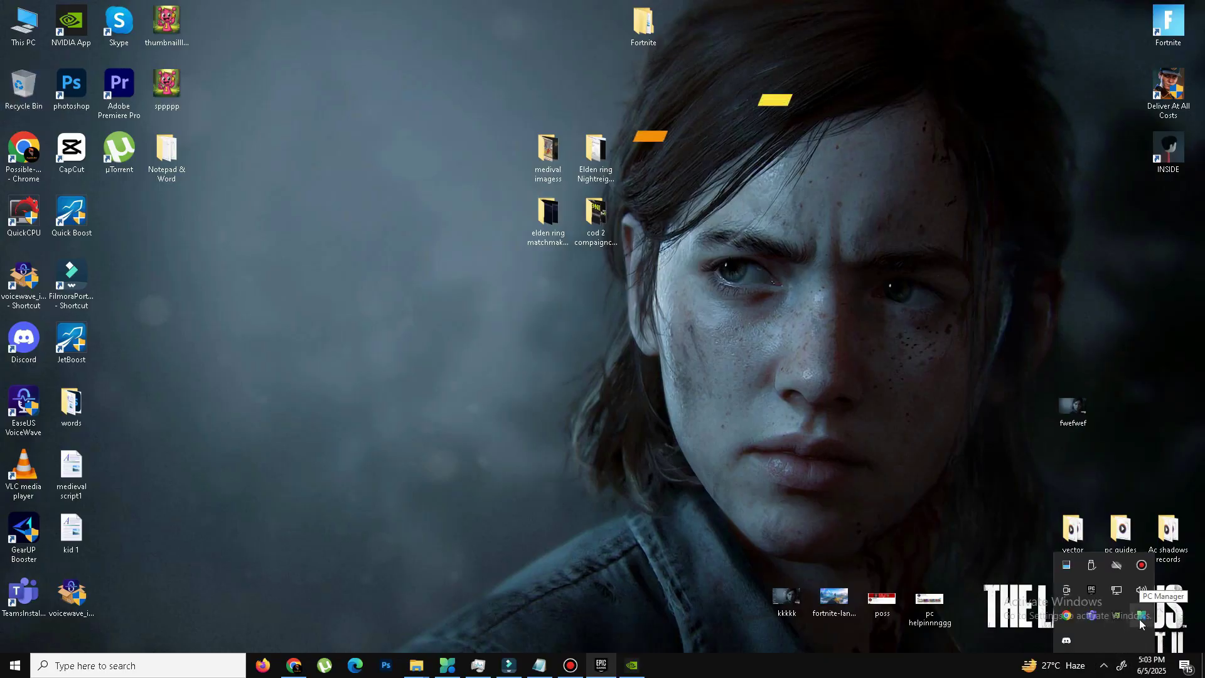
pyautogui.click(1140, 619)
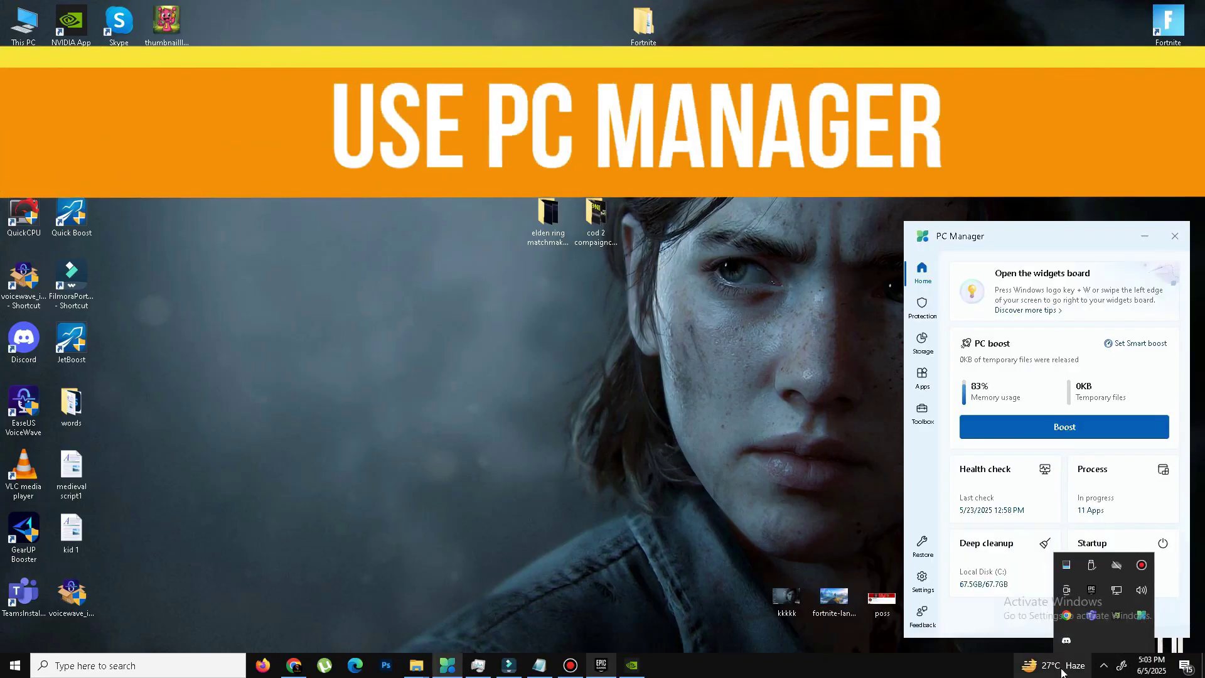
pyautogui.click(1135, 377)
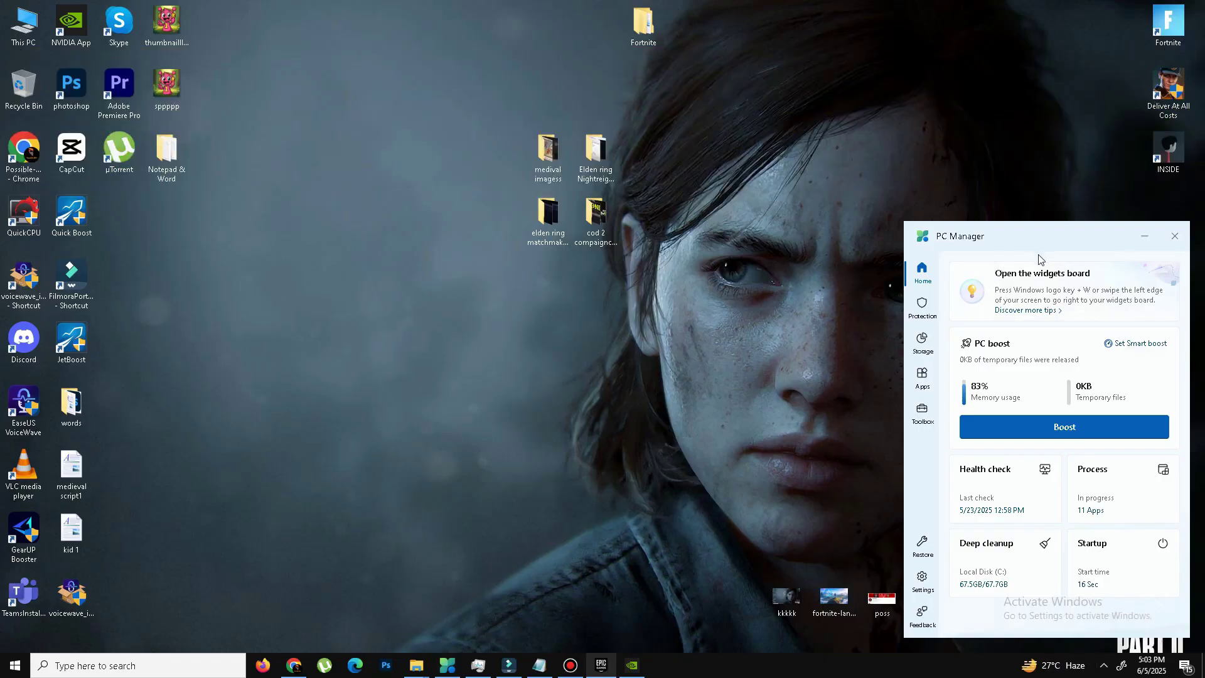
pyautogui.click(1089, 434)
# Review the list of running app processes, then return to the Home page
pyautogui.click(1125, 486)
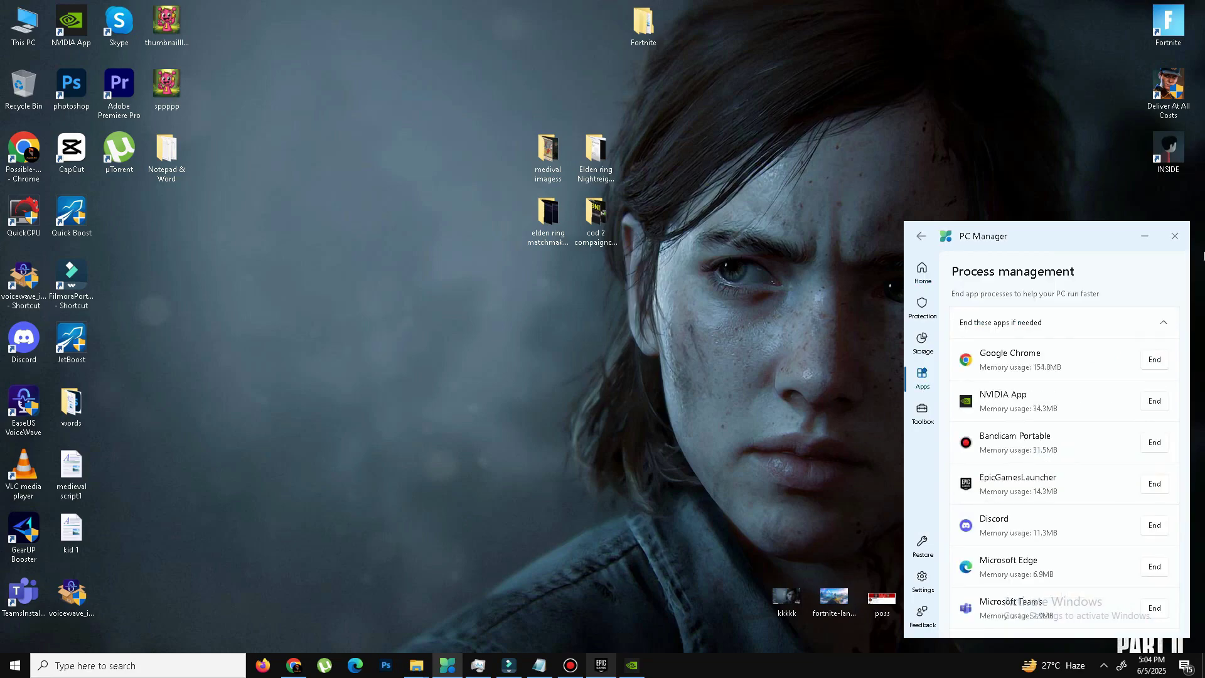
pyautogui.scroll(-3, 1055, 506)
pyautogui.scroll(4, 1058, 506)
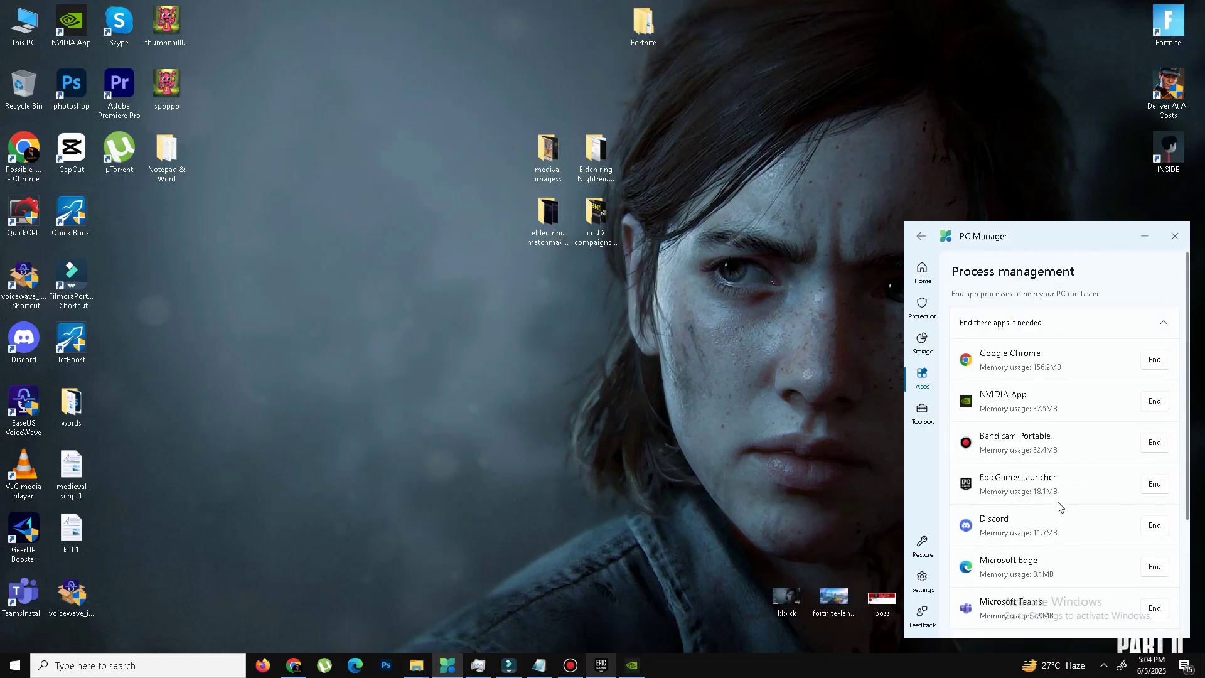
pyautogui.scroll(-3, 1059, 507)
pyautogui.scroll(3, 1065, 511)
pyautogui.scroll(-3, 1160, 375)
pyautogui.scroll(3, 1098, 408)
pyautogui.click(921, 236)
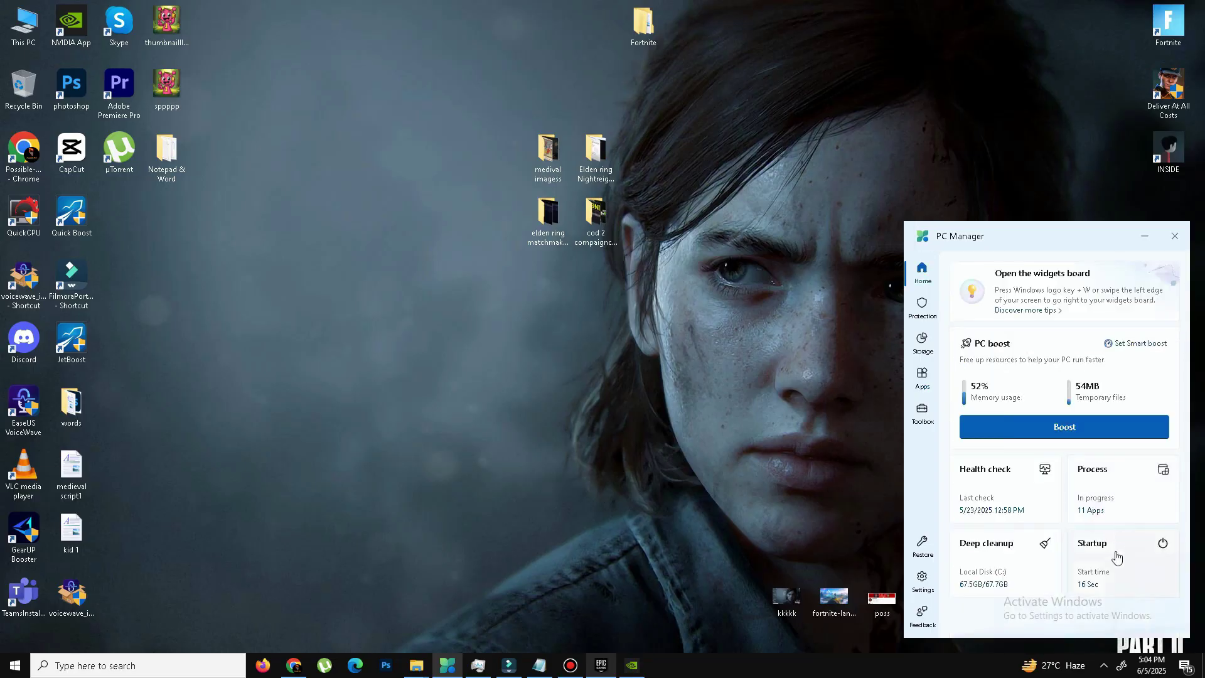
# Switch Wondershare Studio off in the startup apps list and return Home
pyautogui.click(1117, 552)
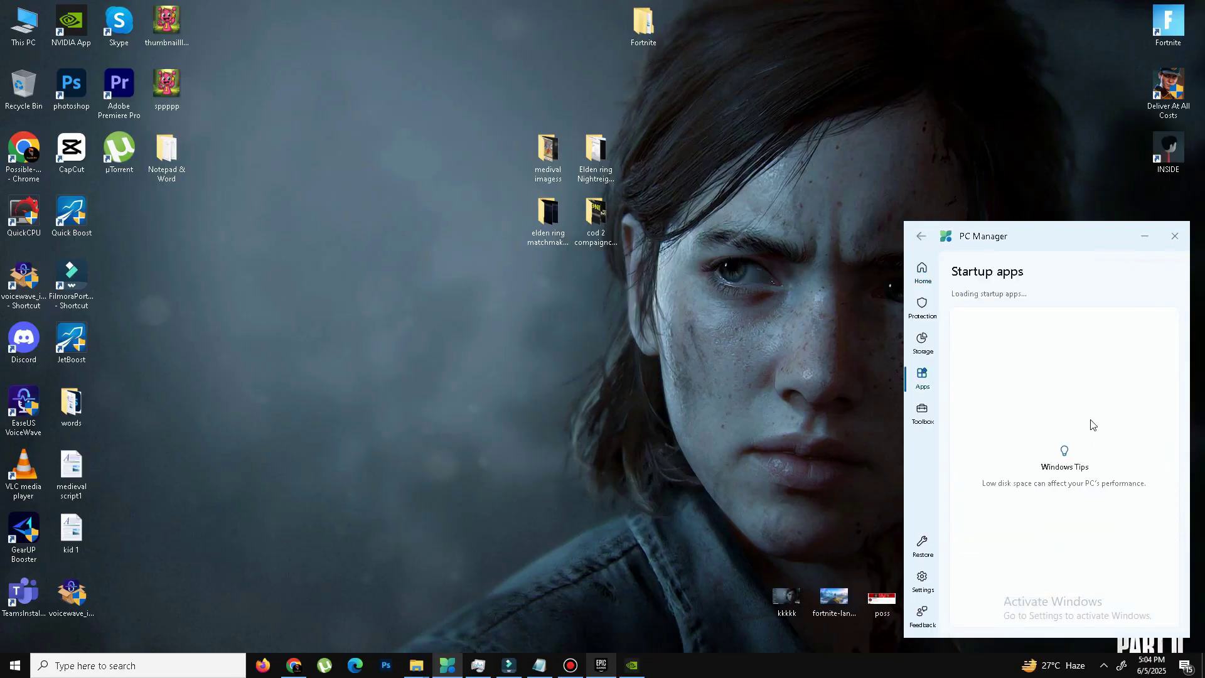
pyautogui.scroll(-2, 1095, 452)
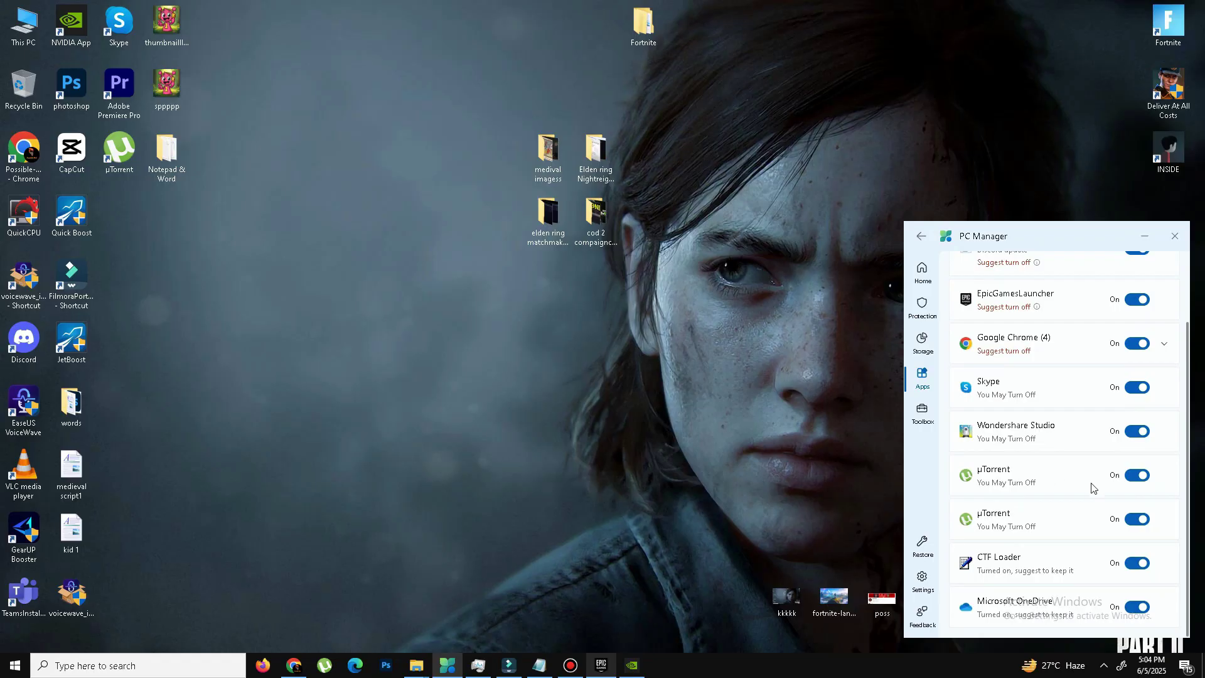
pyautogui.scroll(2, 1109, 488)
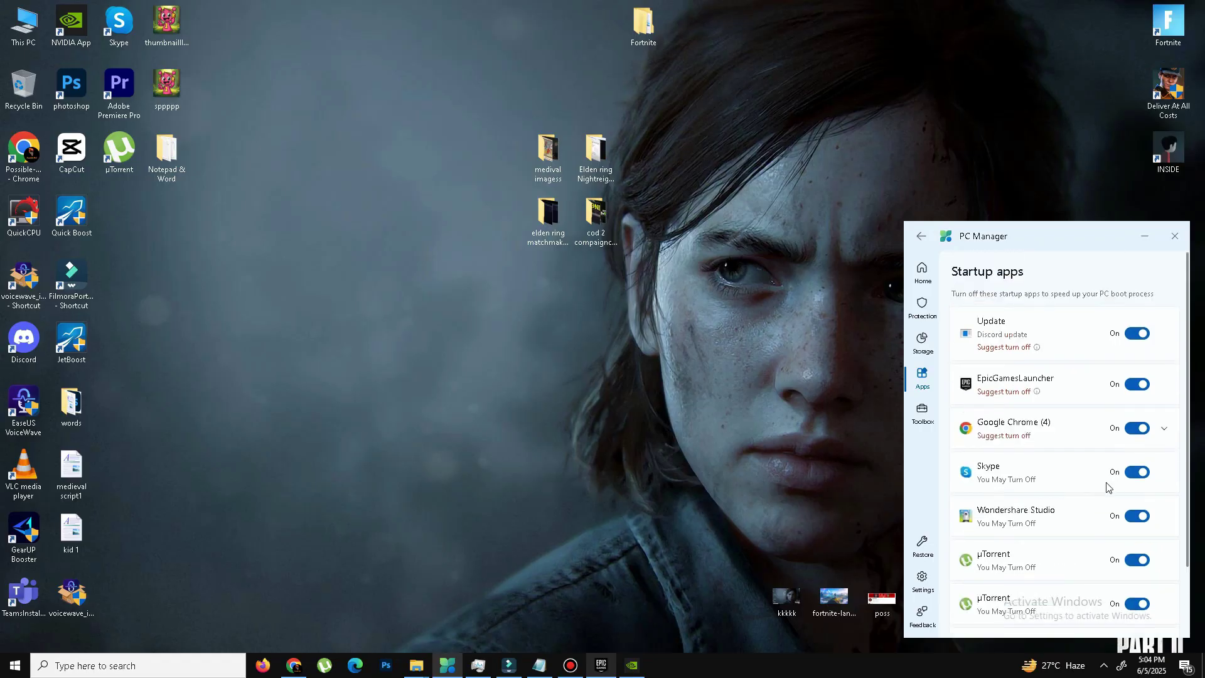
pyautogui.click(1136, 518)
pyautogui.click(921, 237)
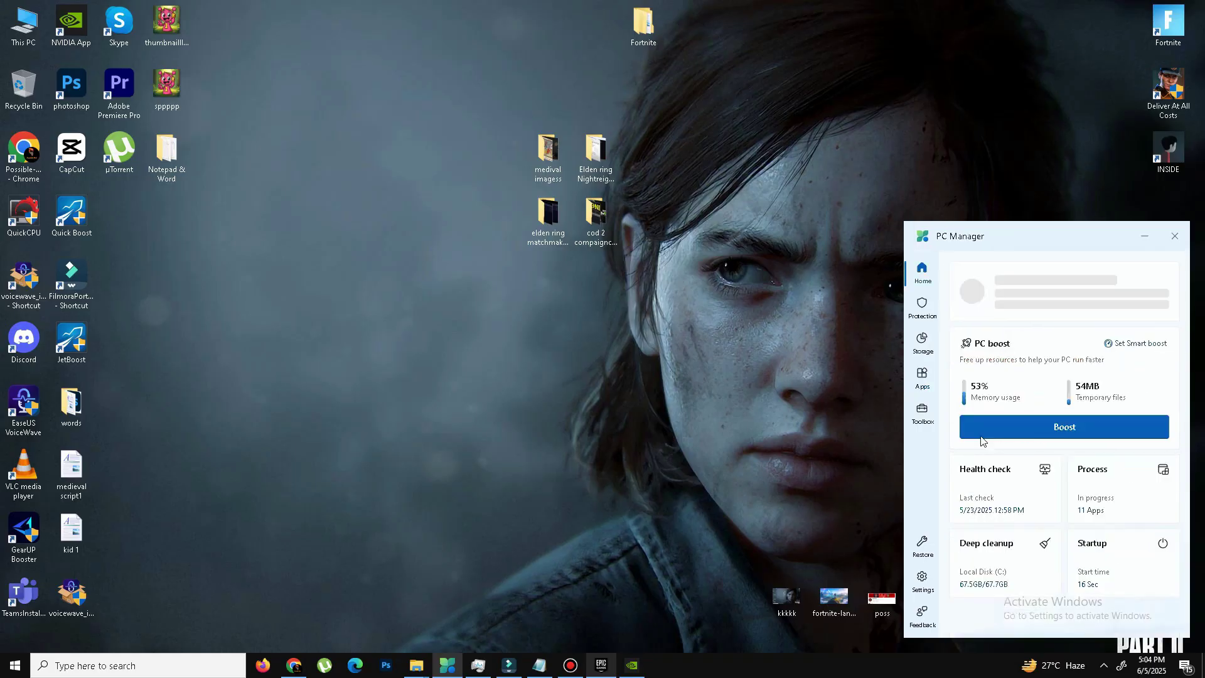
# Deep-clean drive C:'s recommended items to free 273.5MB, then close PC Manager
pyautogui.click(1003, 558)
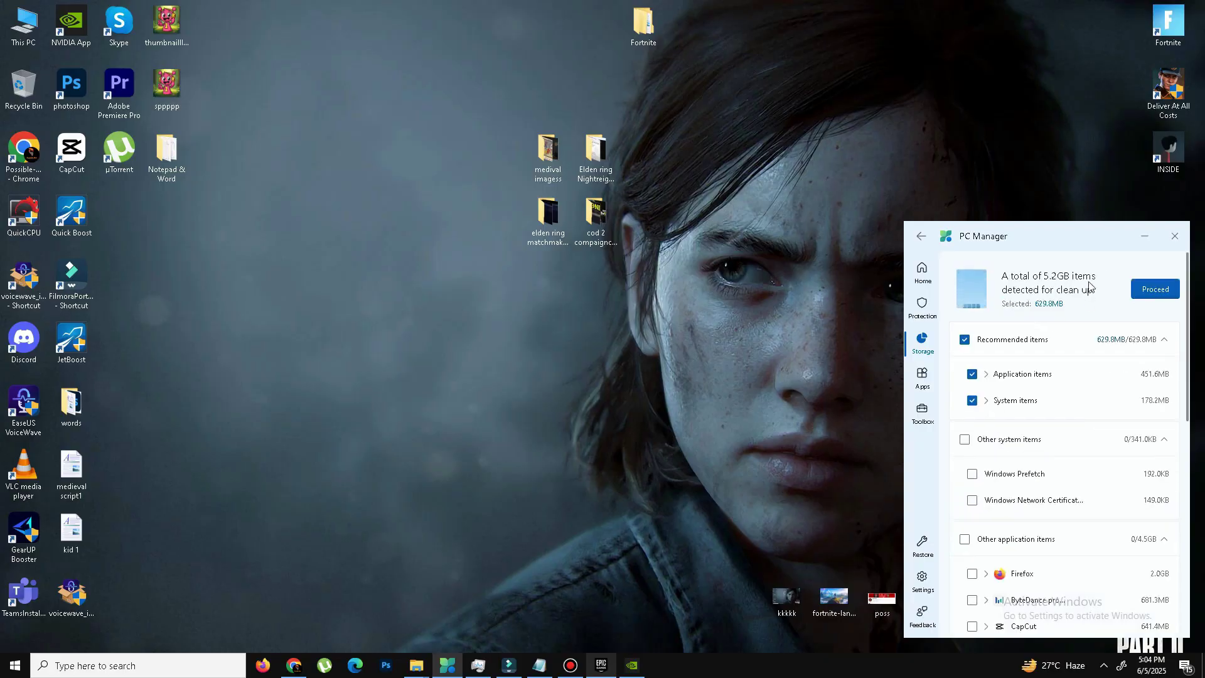
pyautogui.click(1157, 290)
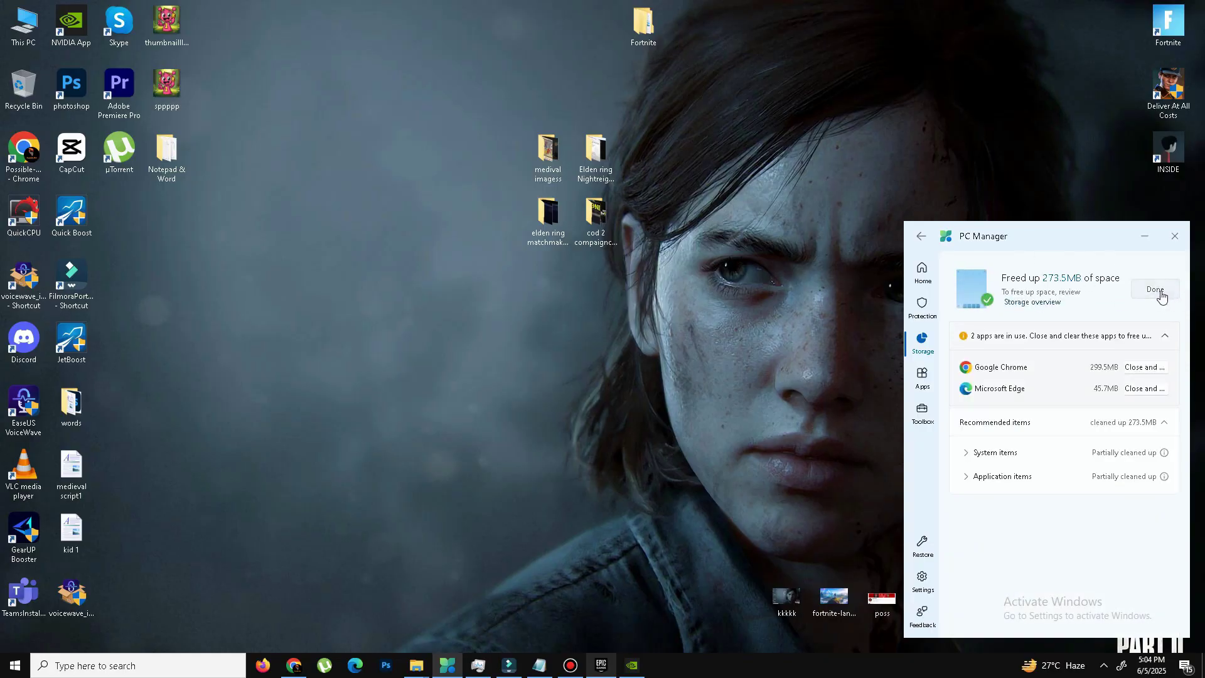
pyautogui.click(1161, 295)
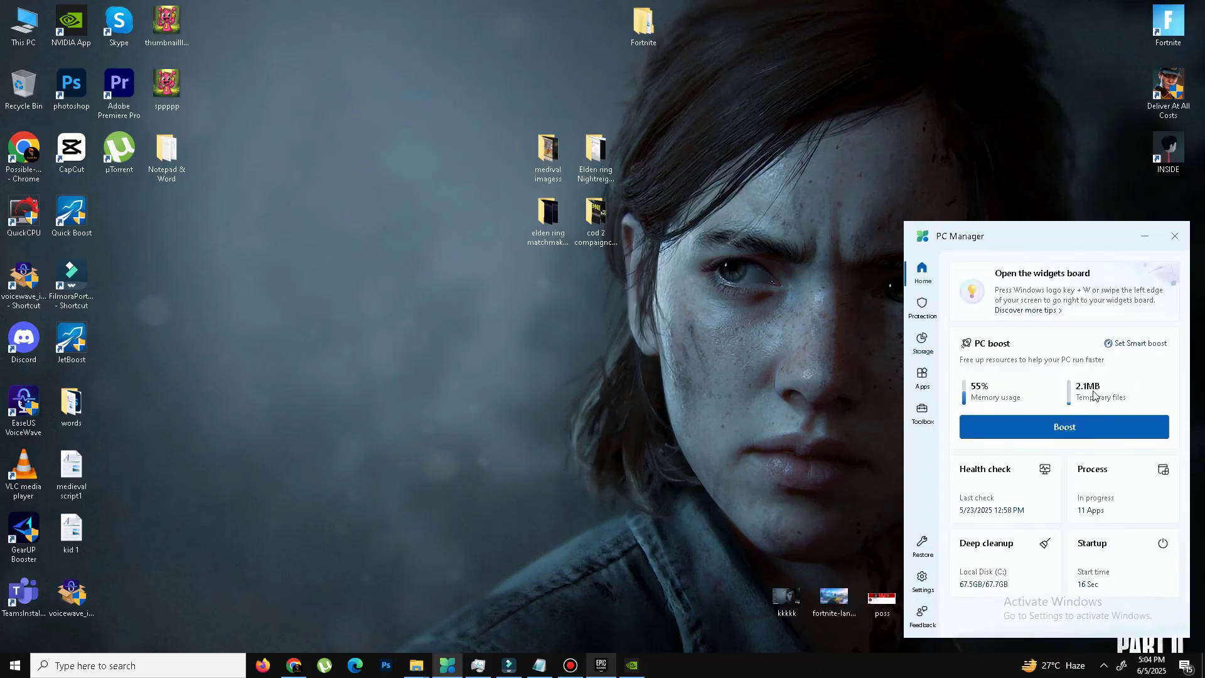
pyautogui.click(1173, 245)
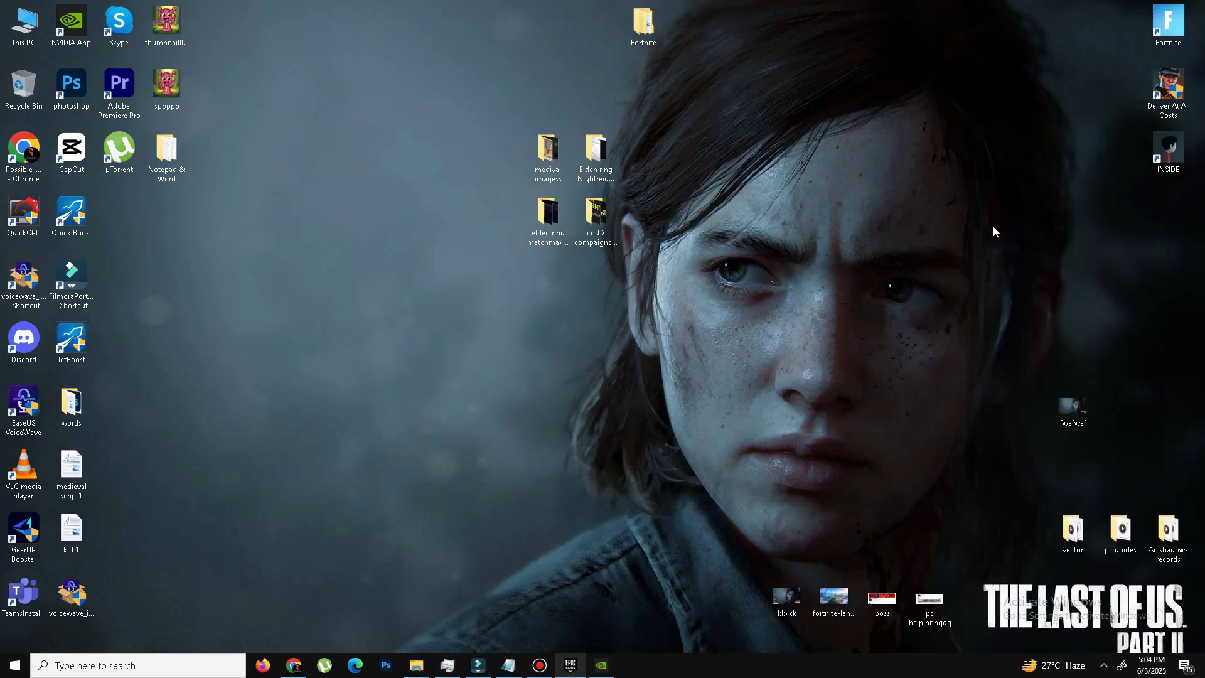